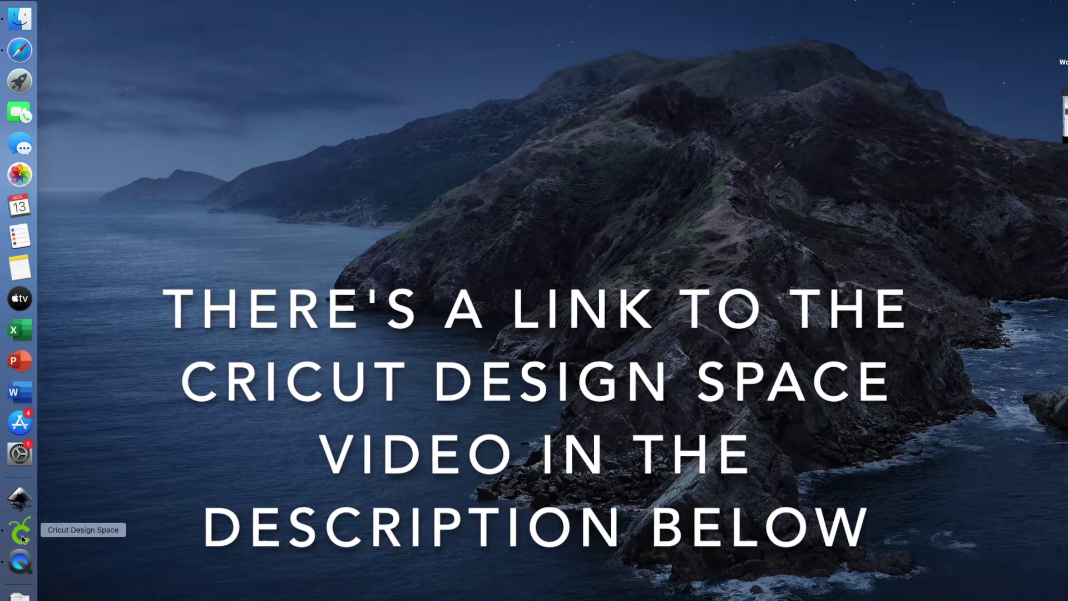
Open Inkscape and enlarge its window to fill most of the screen, with the blank page shown larger
click(20, 498)
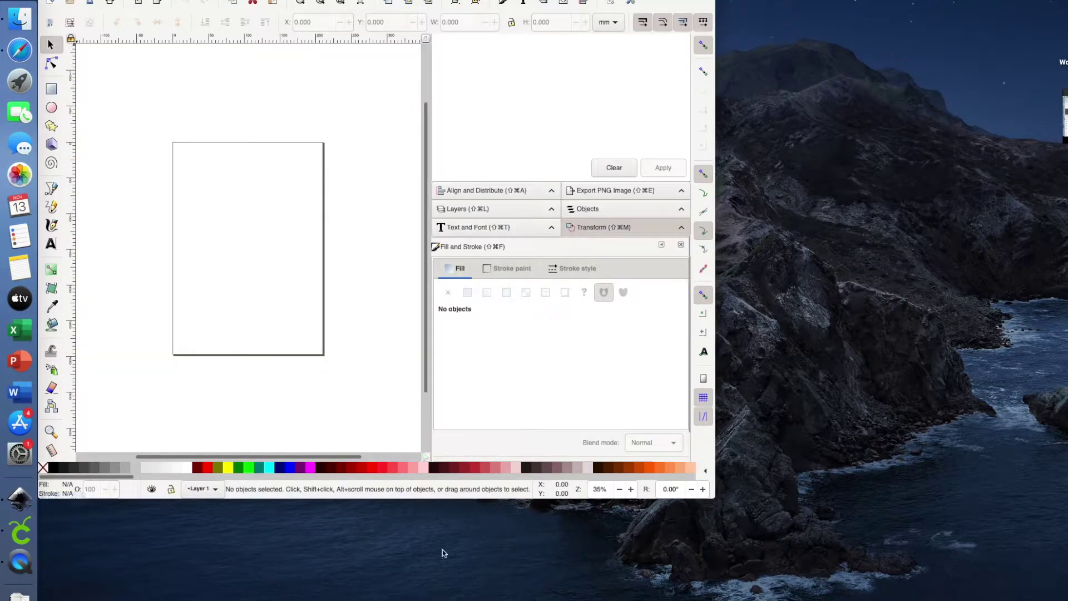
drag(713, 497, 1032, 599)
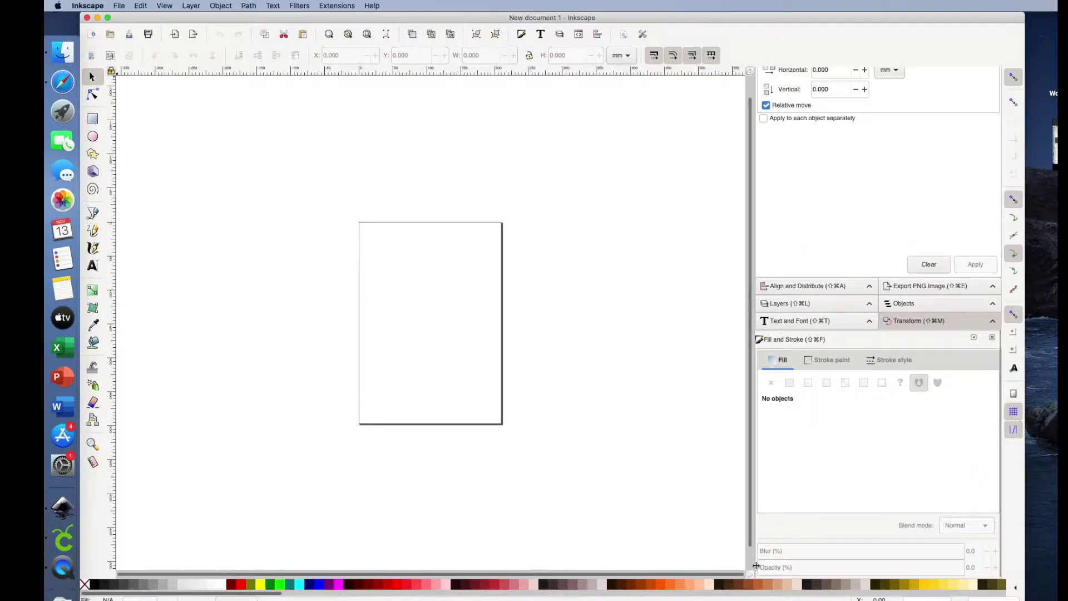
key(plus)
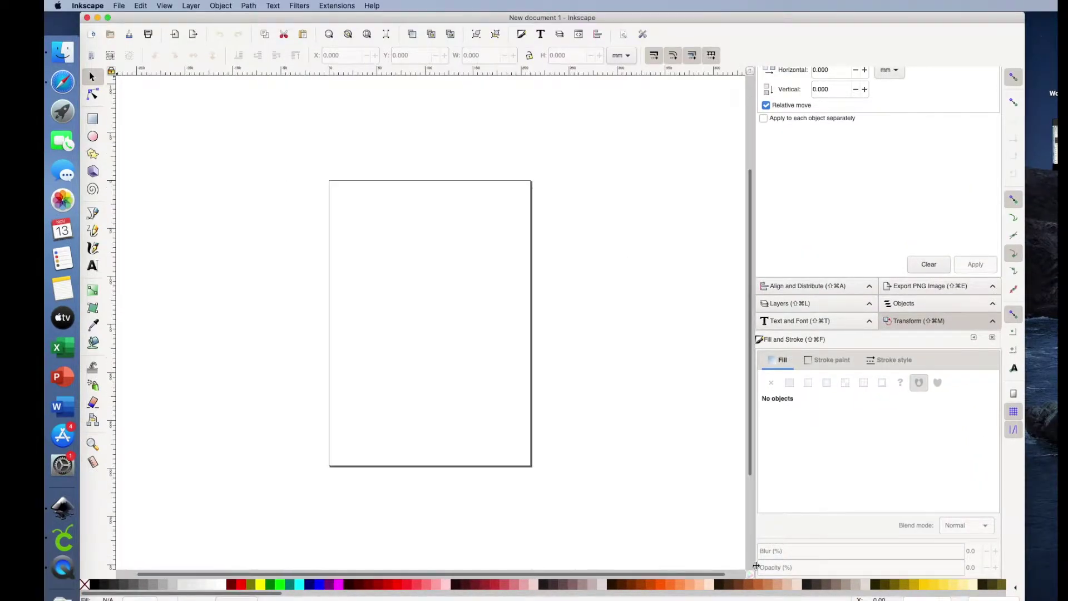
key(plus)
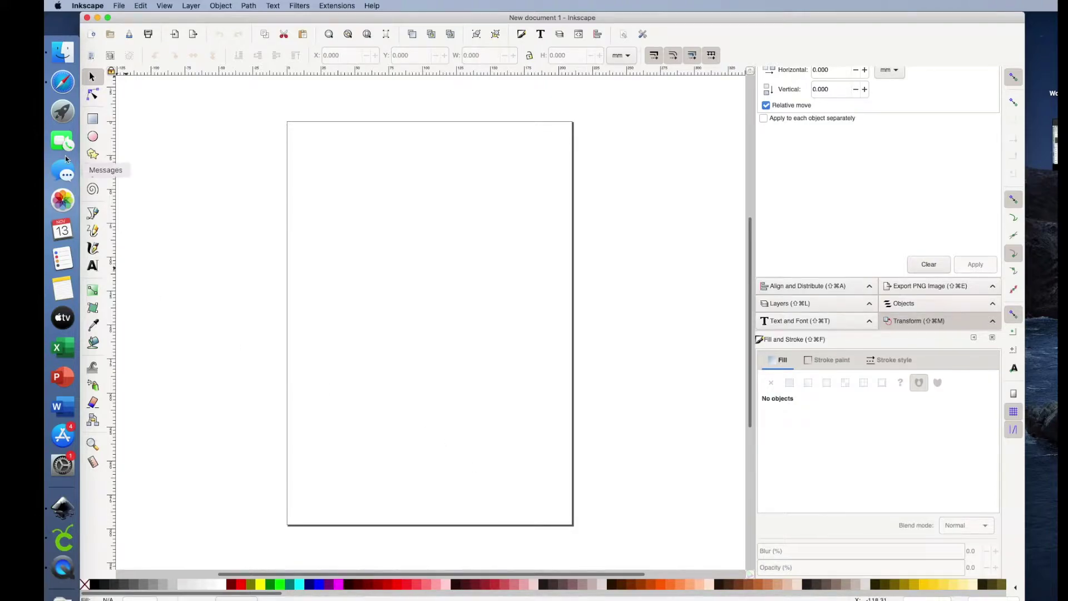
Draw a rectangle about 59 mm wide and 58 mm high near the page's upper-left corner and fill it black
click(93, 120)
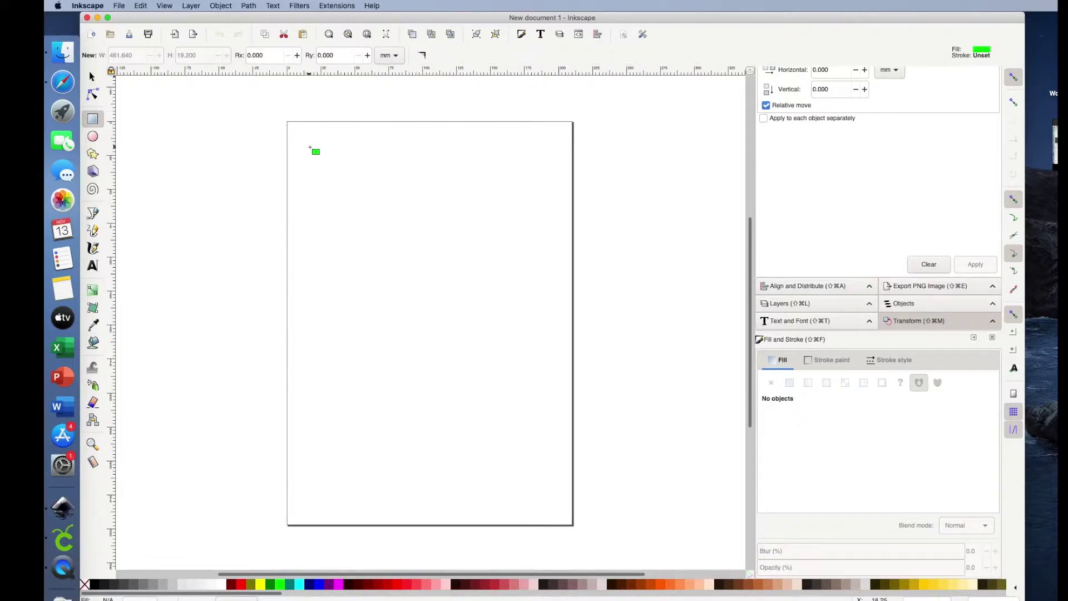
drag(310, 148, 392, 226)
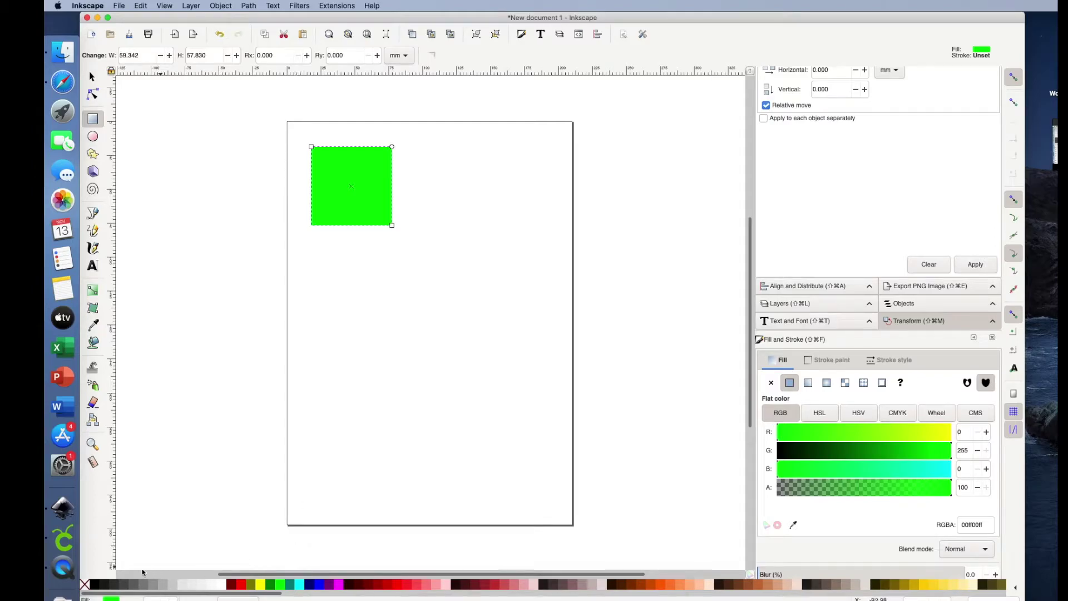
click(95, 583)
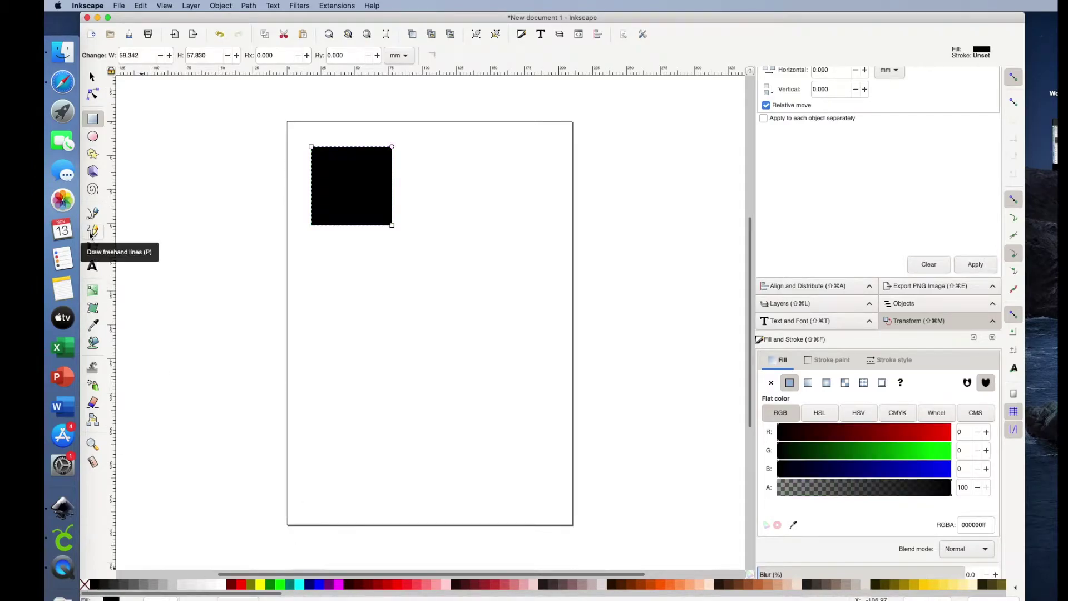
Switch the selection's units to inches and set the black rectangle's width and height to 2.0 in
click(93, 78)
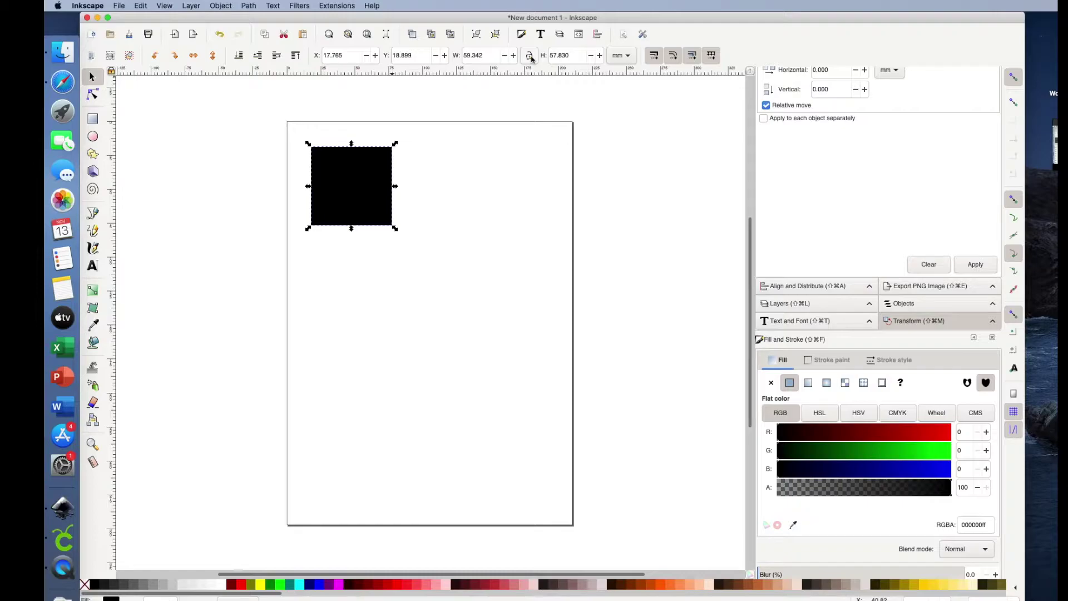
click(628, 57)
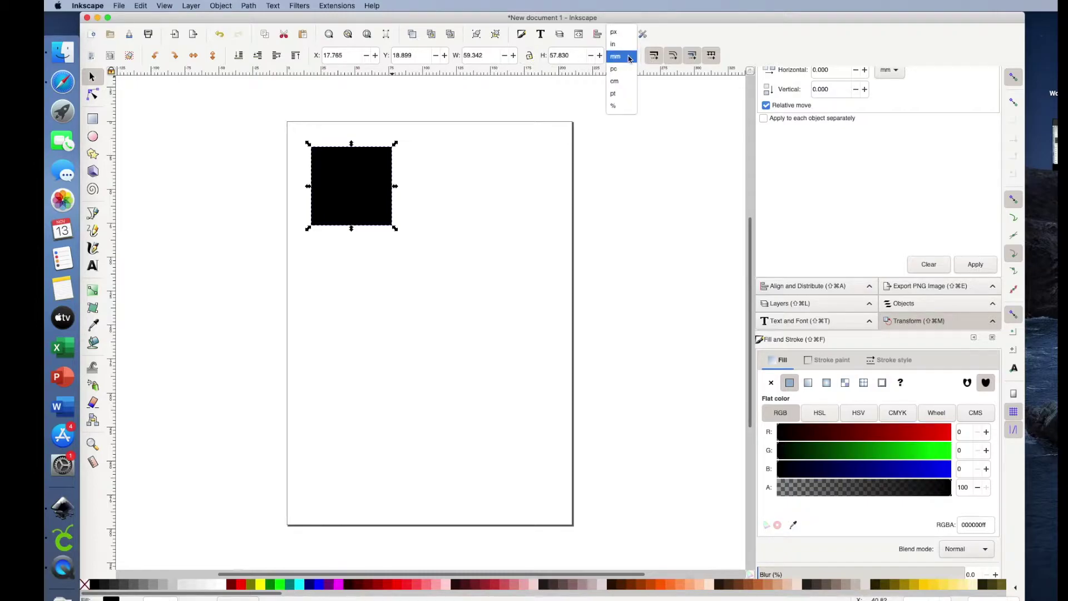
click(615, 45)
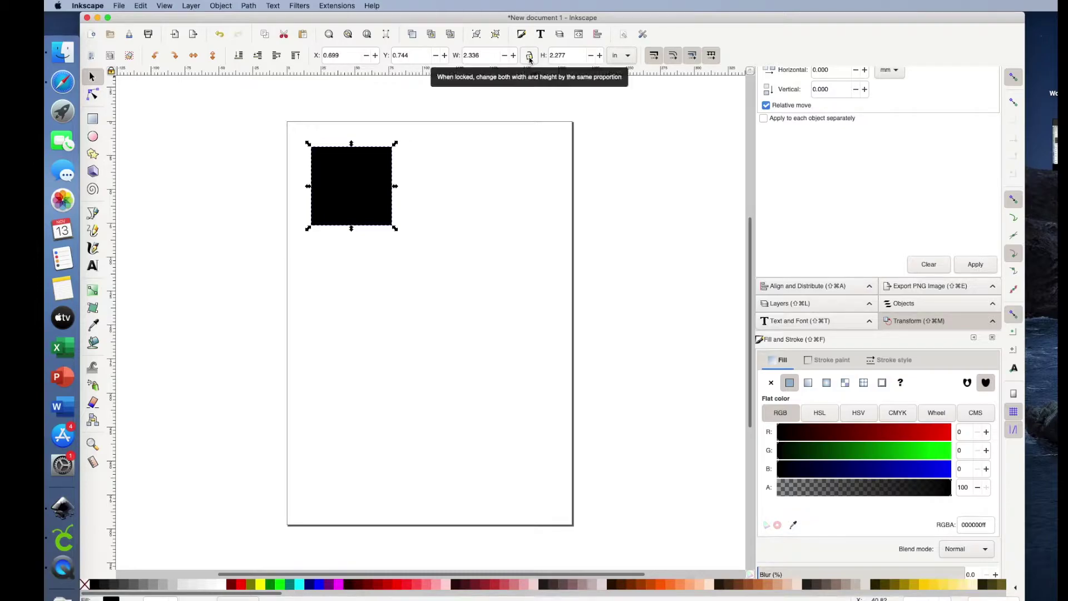
click(492, 56)
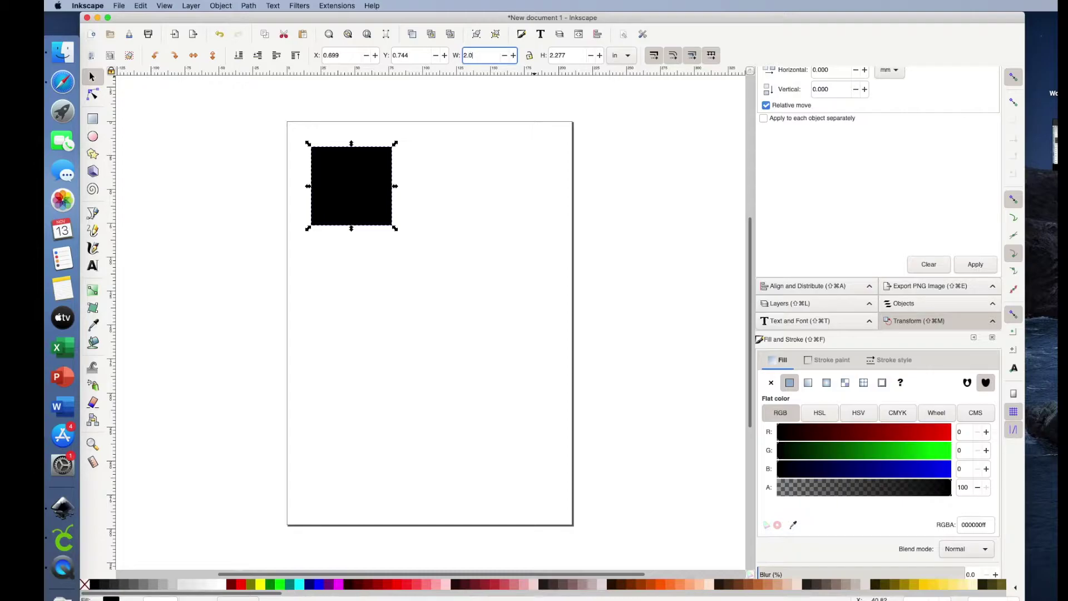
text(2.0)
key(Return)
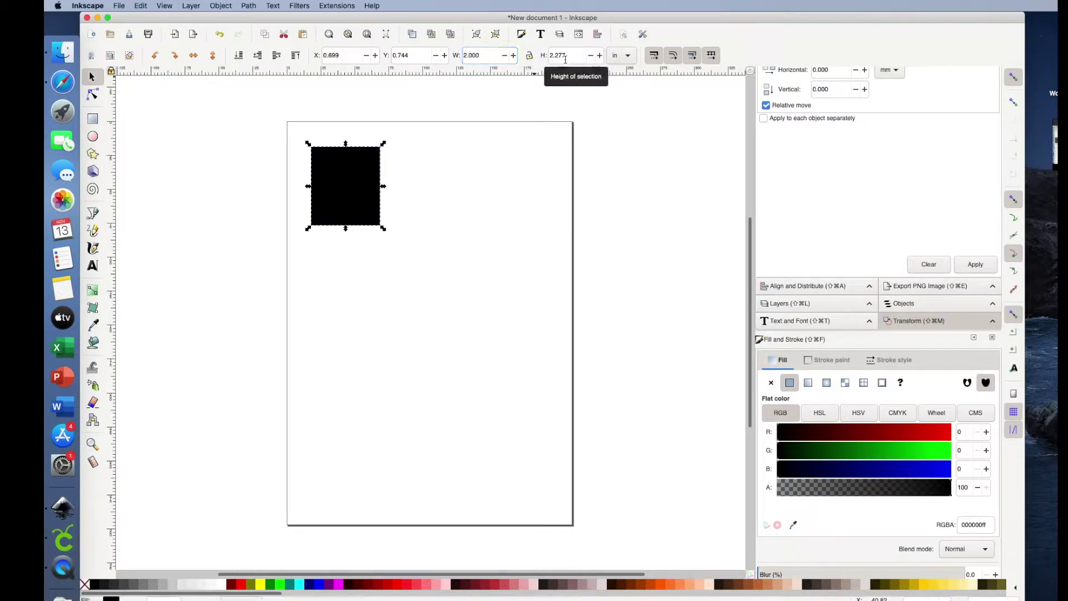
click(579, 53)
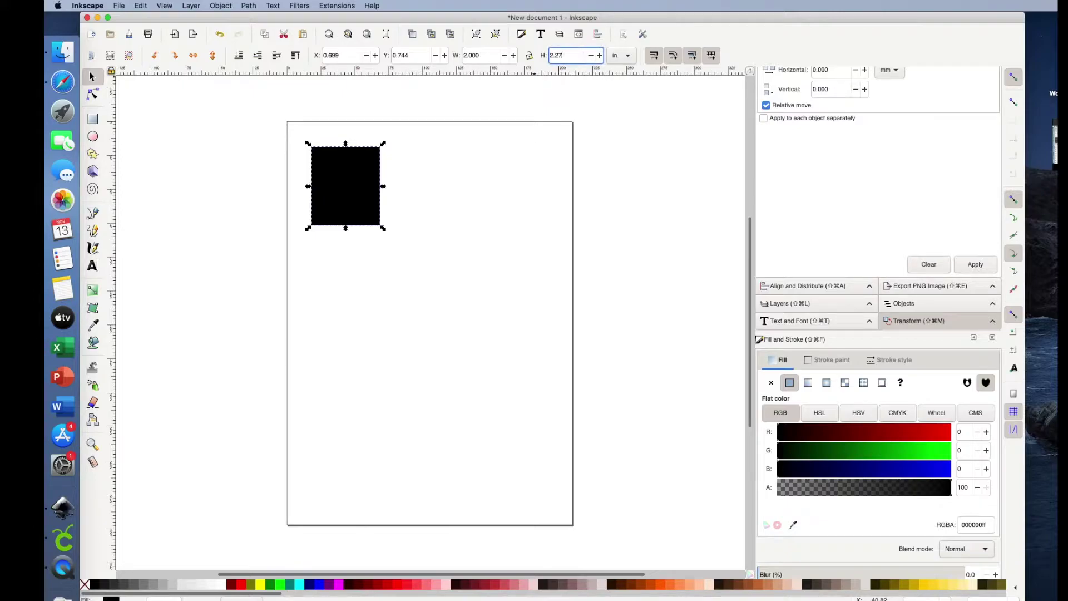
text(2.0)
key(Return)
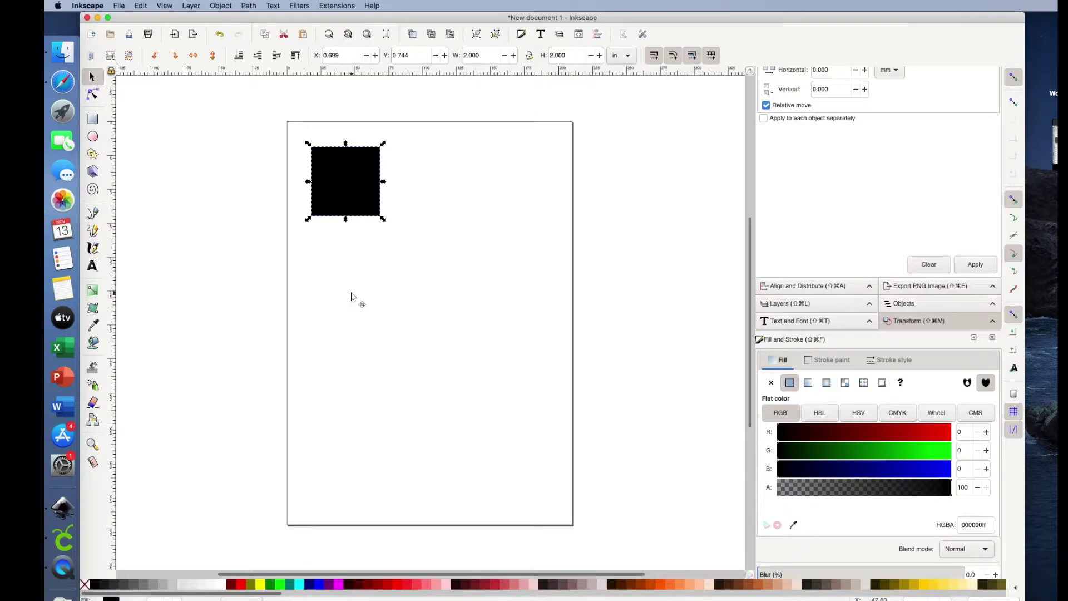
Make two copies of the black square, placing the first one to the right of the original
key(ctrl+v)
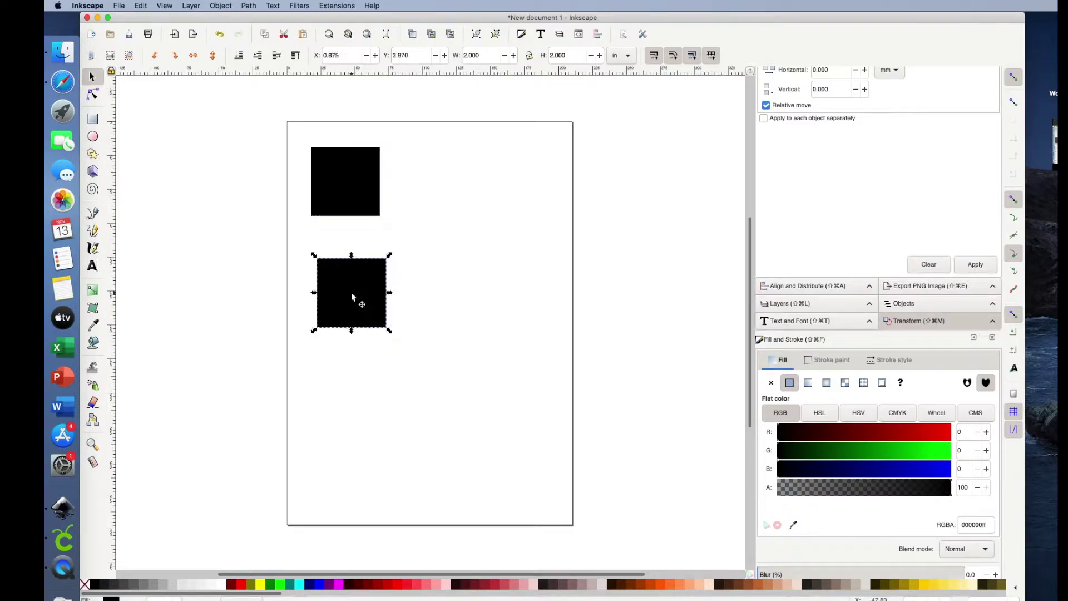
drag(351, 292, 473, 265)
key(ctrl+d)
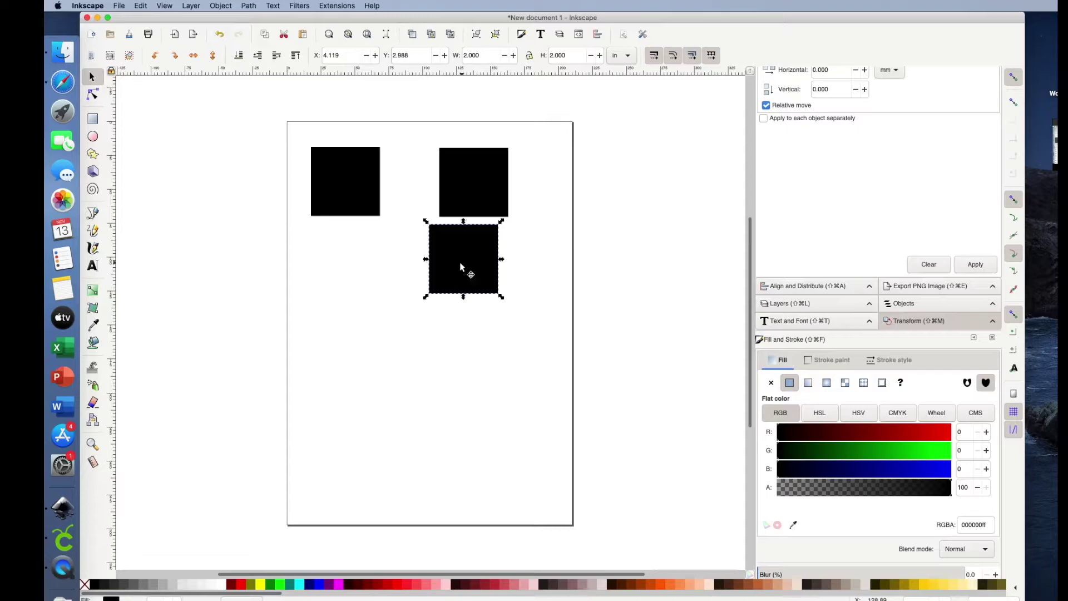
Fill the newest copy light grey (f2f2f2) and arrange it diagonally between the original and the other black copy, placed below the original
click(213, 584)
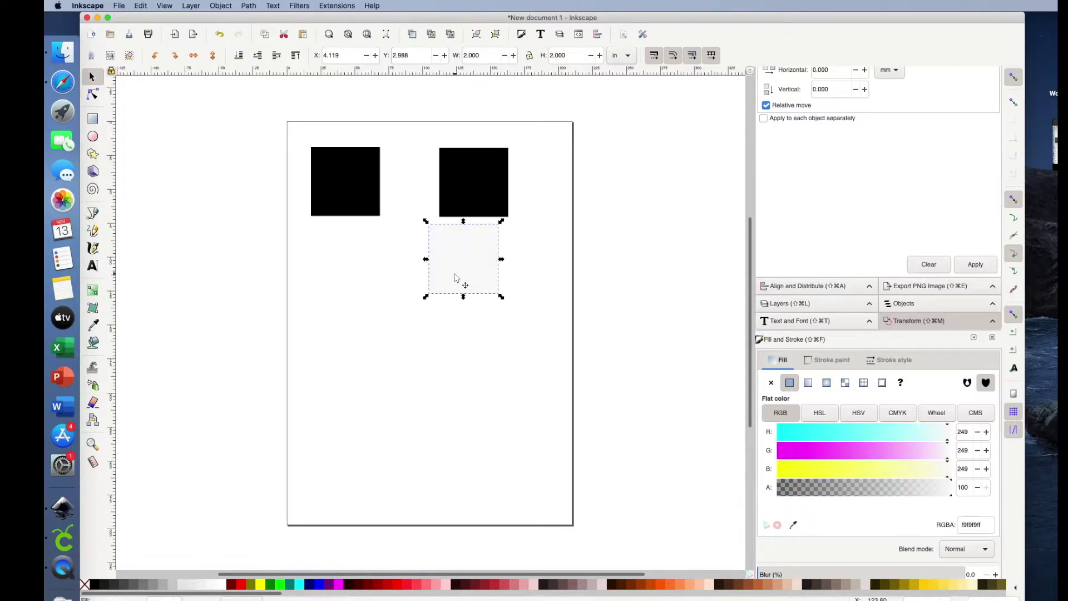
click(203, 585)
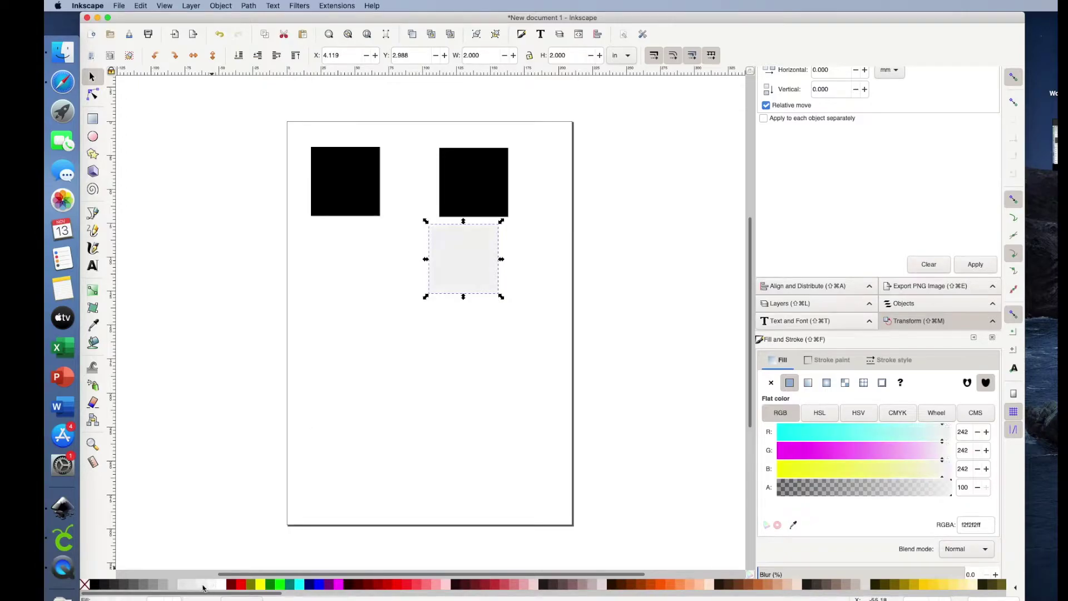
drag(438, 277, 404, 275)
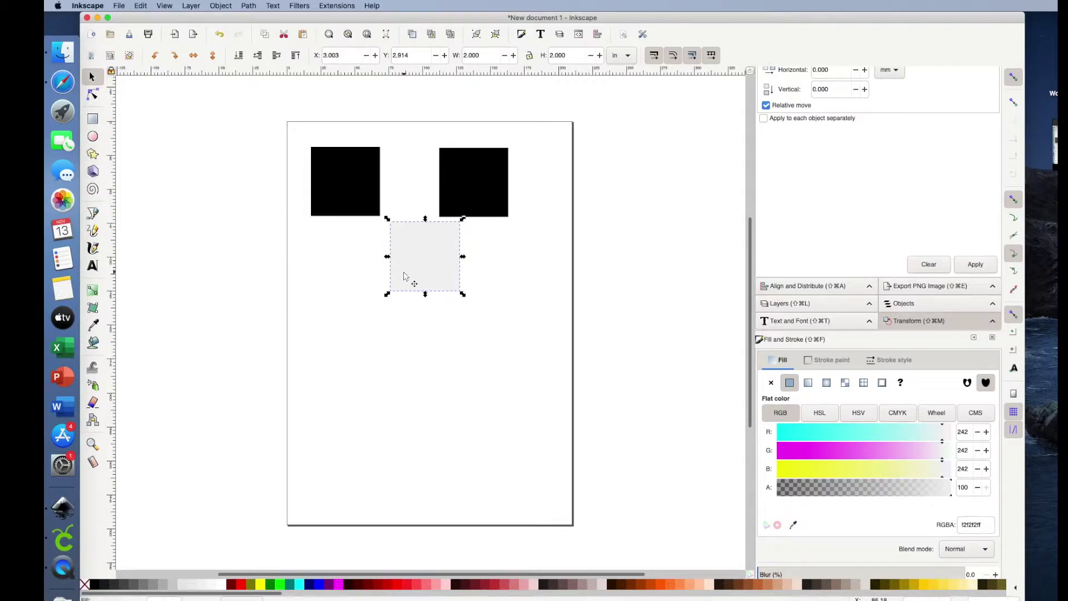
drag(477, 179, 357, 383)
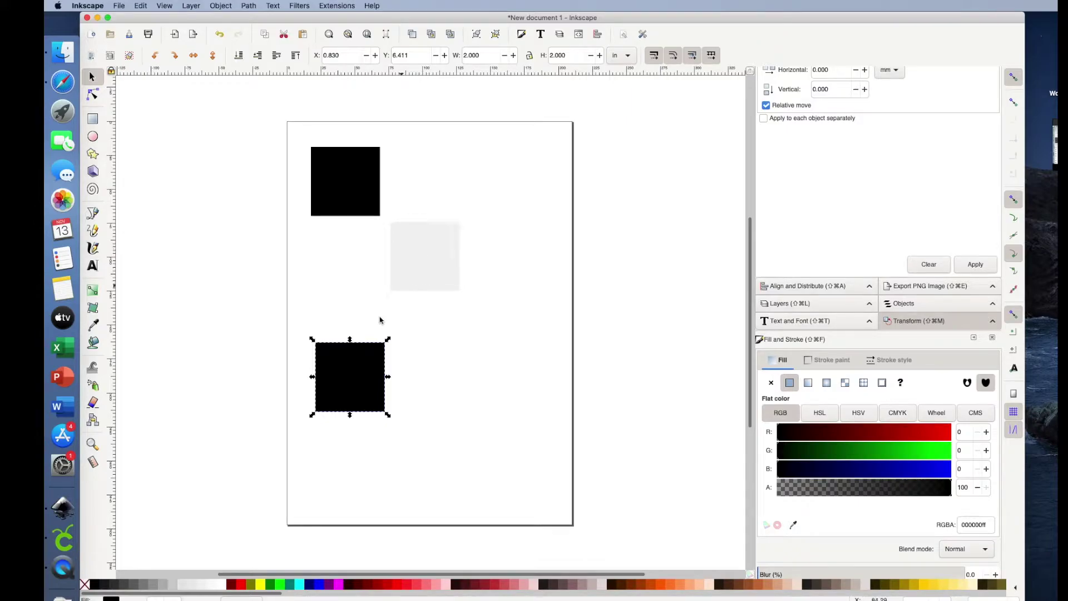
drag(365, 379, 350, 336)
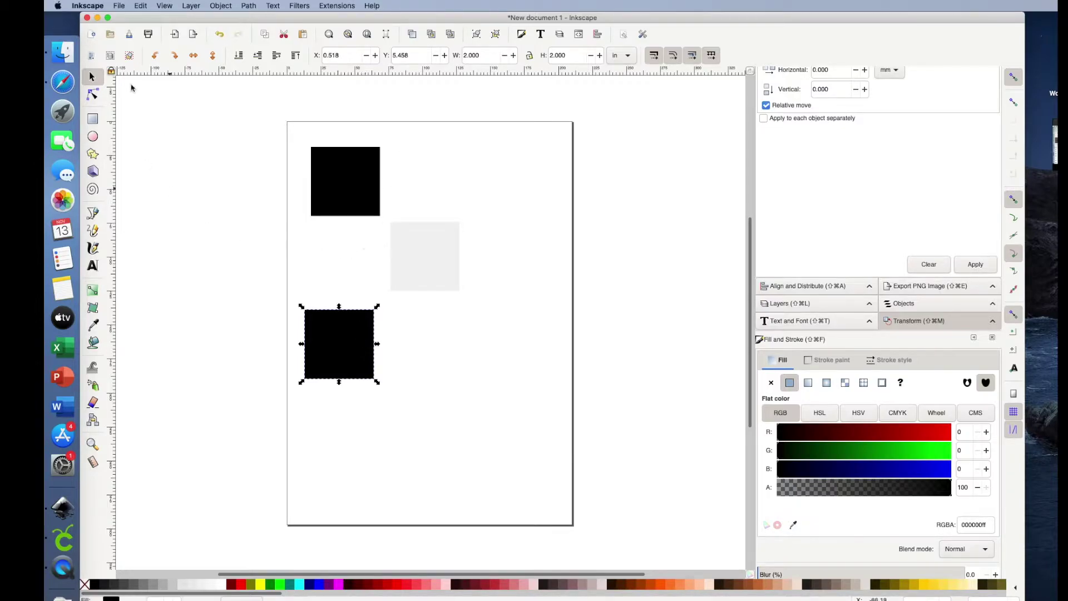
Draw a thin horizontal rectangle about 6.28 in wide and 0.31 in high below the squares
click(93, 119)
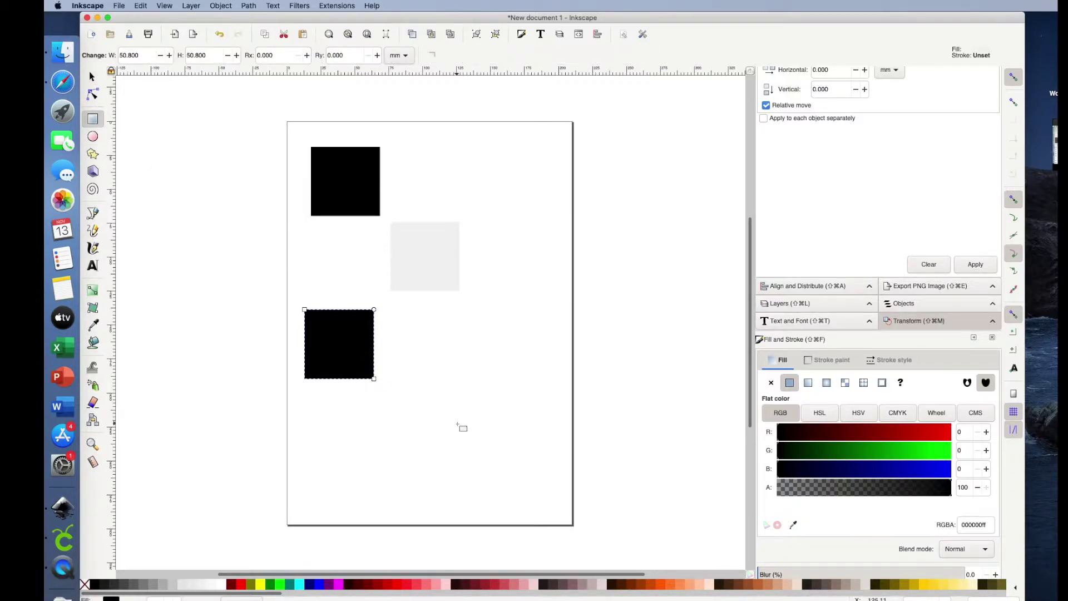
drag(405, 421, 622, 431)
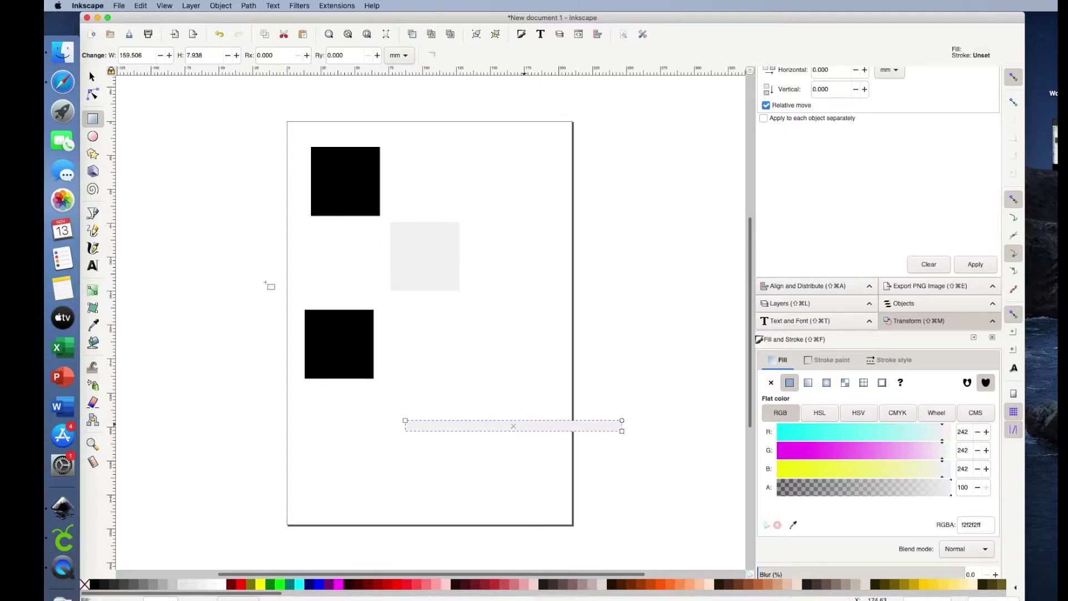
click(92, 74)
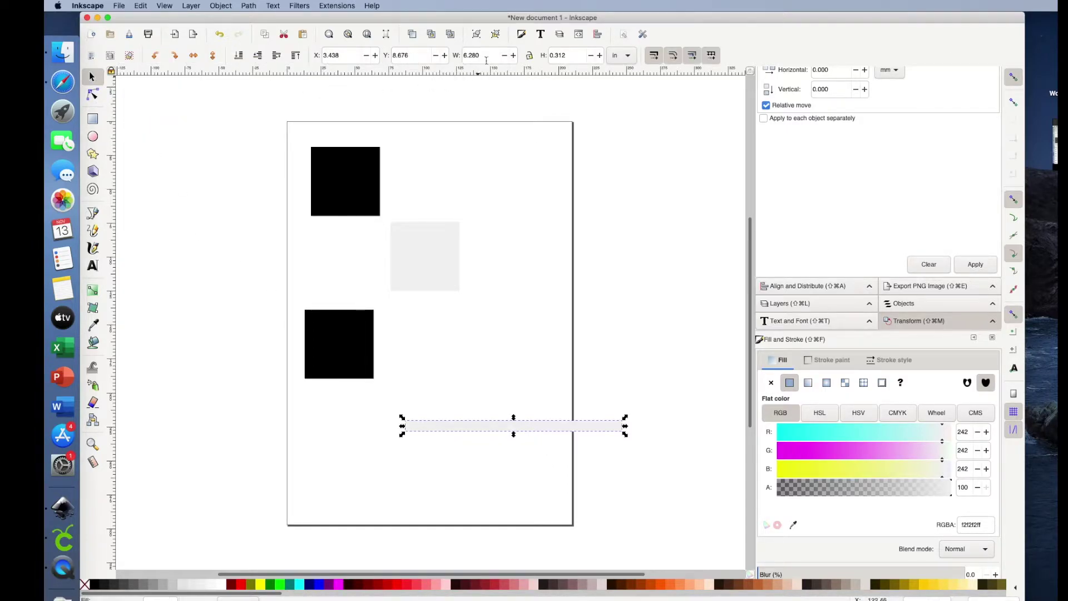
Set the thin rectangle's height to 0.2 in and fill it red
click(573, 55)
text(0.2)
key(Return)
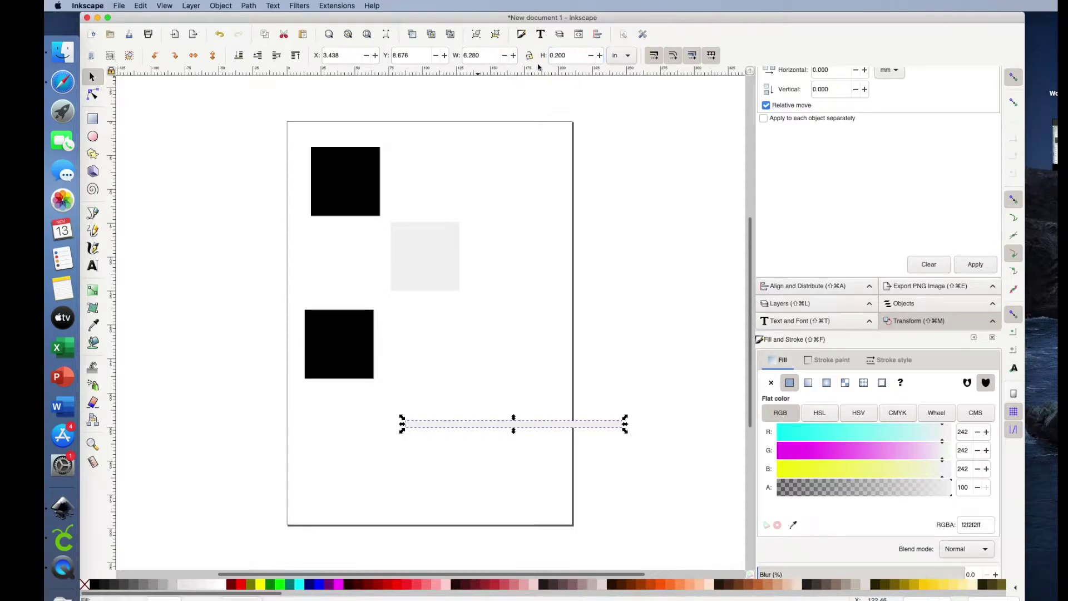
click(240, 584)
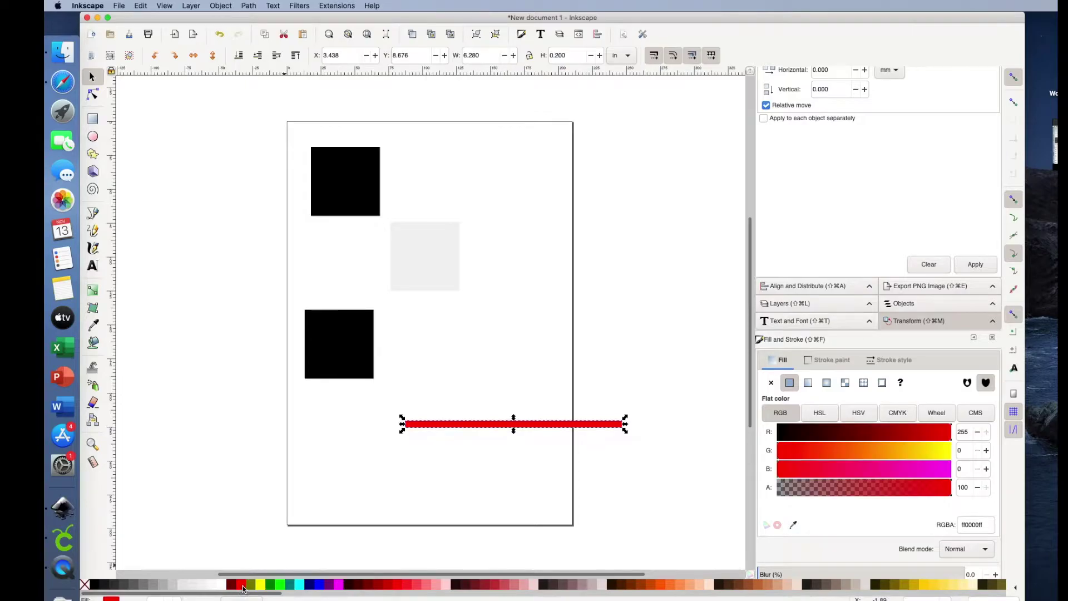
Move the red strip up beside the lower black square, duplicate it twice and place two strips near the page's lower part
drag(458, 426, 456, 316)
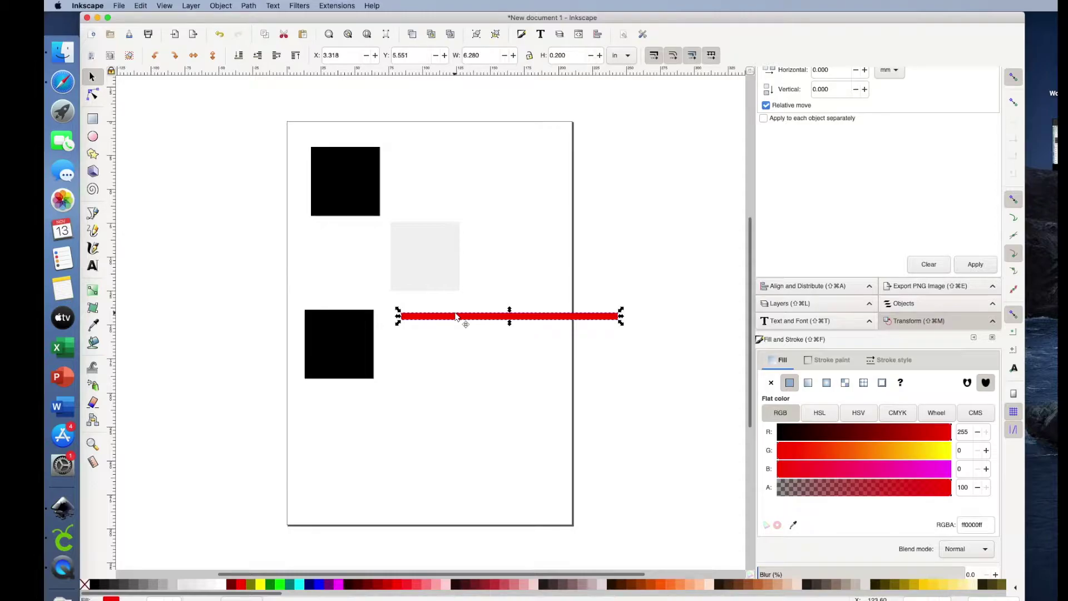
drag(456, 316, 456, 317)
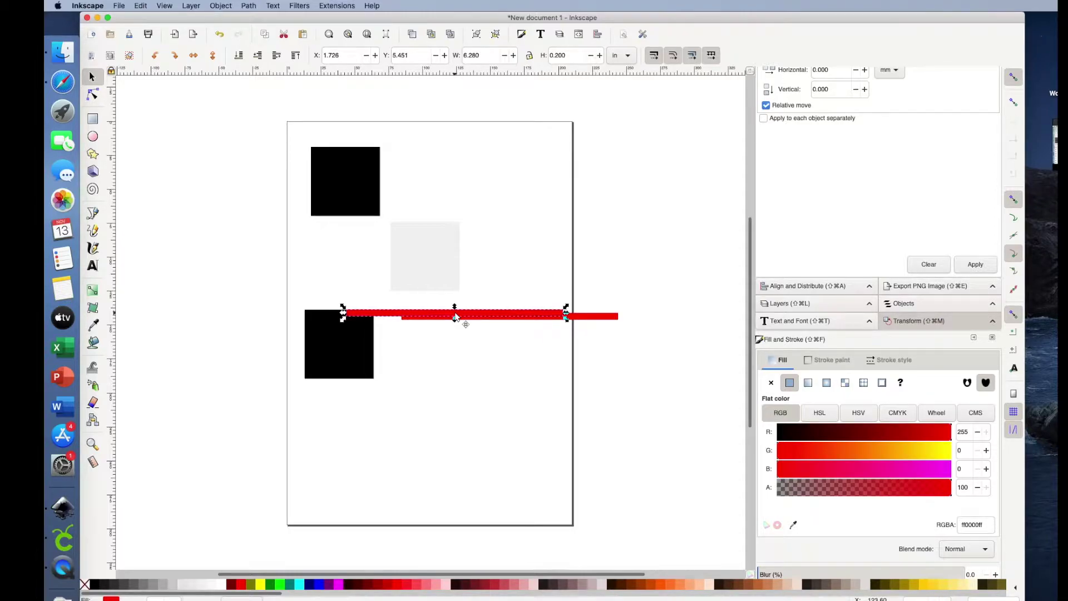
drag(456, 317, 509, 474)
drag(487, 317, 489, 455)
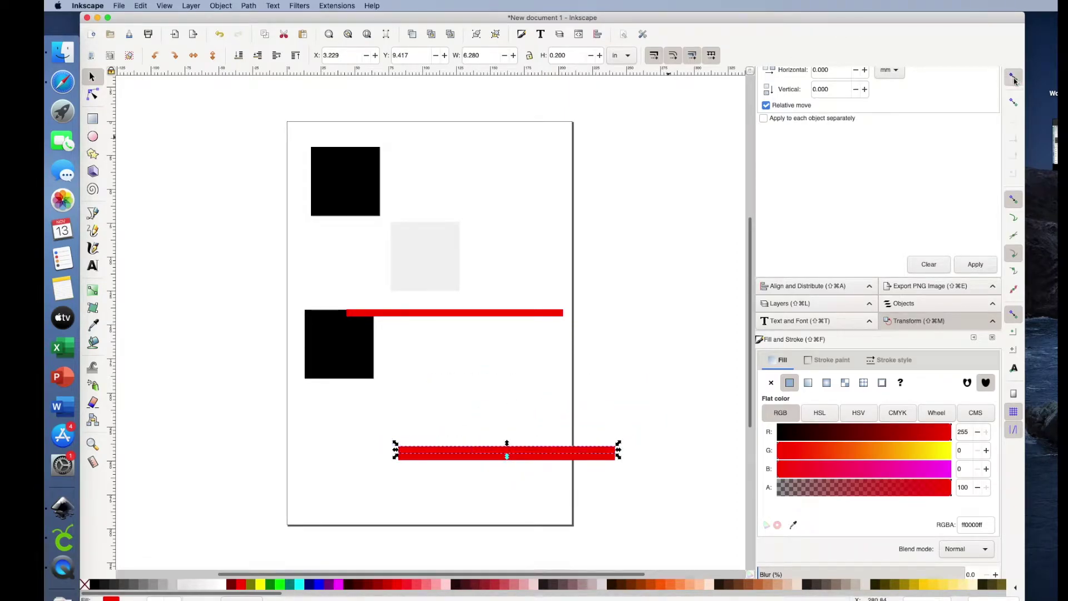
Turn off snapping and keep duplicating and moving the red strip until nine strips are roughly stacked beside the lower black square
key(percent)
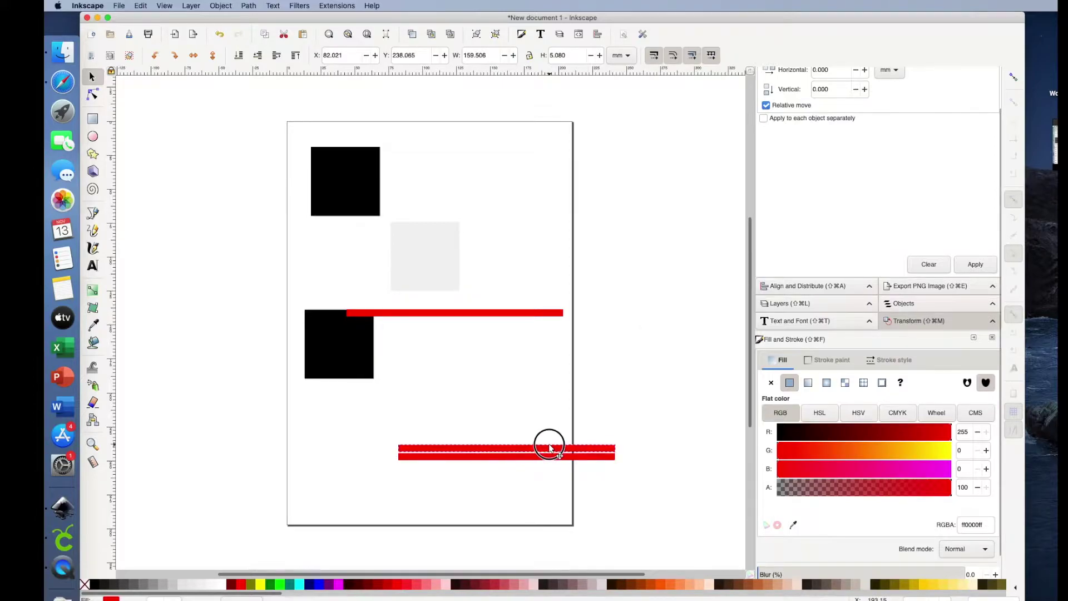
drag(548, 445, 609, 424)
key(ctrl+d)
key(ctrl+d)
key(ctrl+d)
drag(542, 325, 580, 392)
key(ctrl+d)
drag(529, 317, 553, 362)
key(ctrl+d)
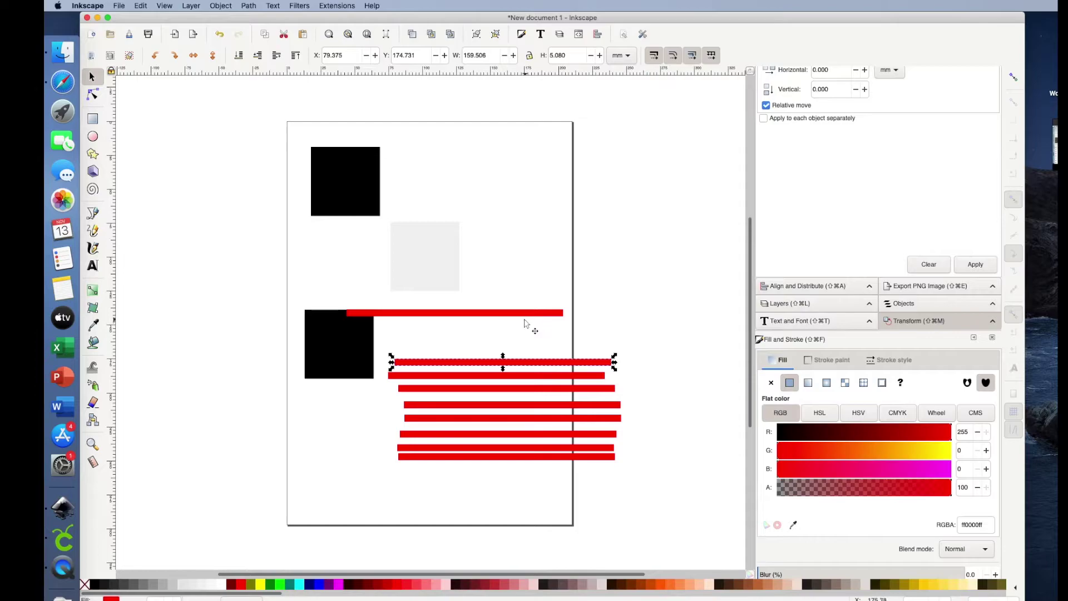
drag(533, 313, 580, 363)
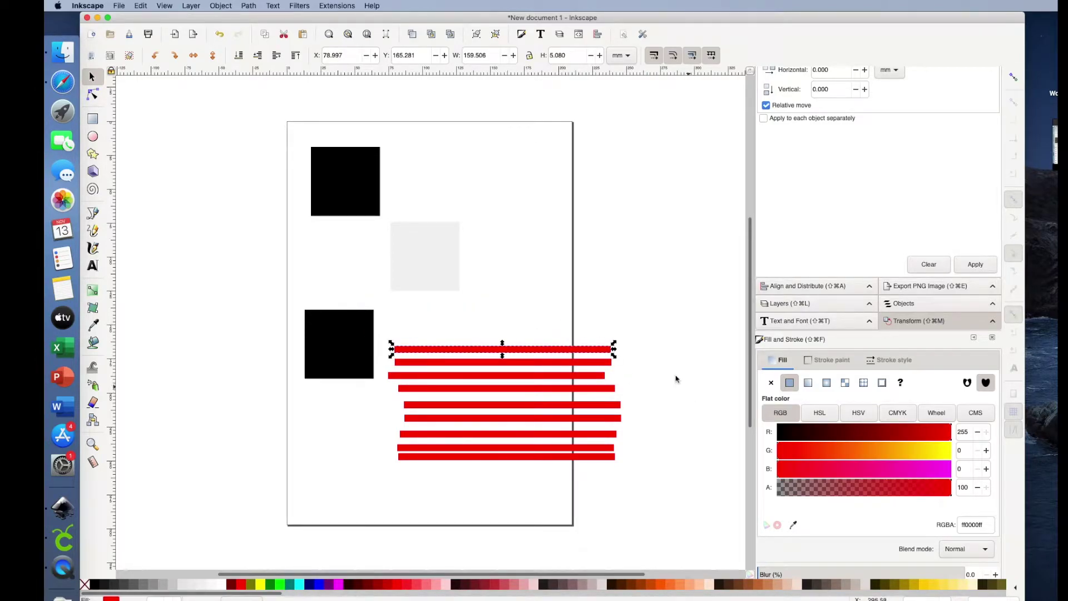
Center all nine red strips on a common vertical axis and space them evenly from top to bottom
drag(643, 307, 382, 535)
scroll(382, 535, up, 5)
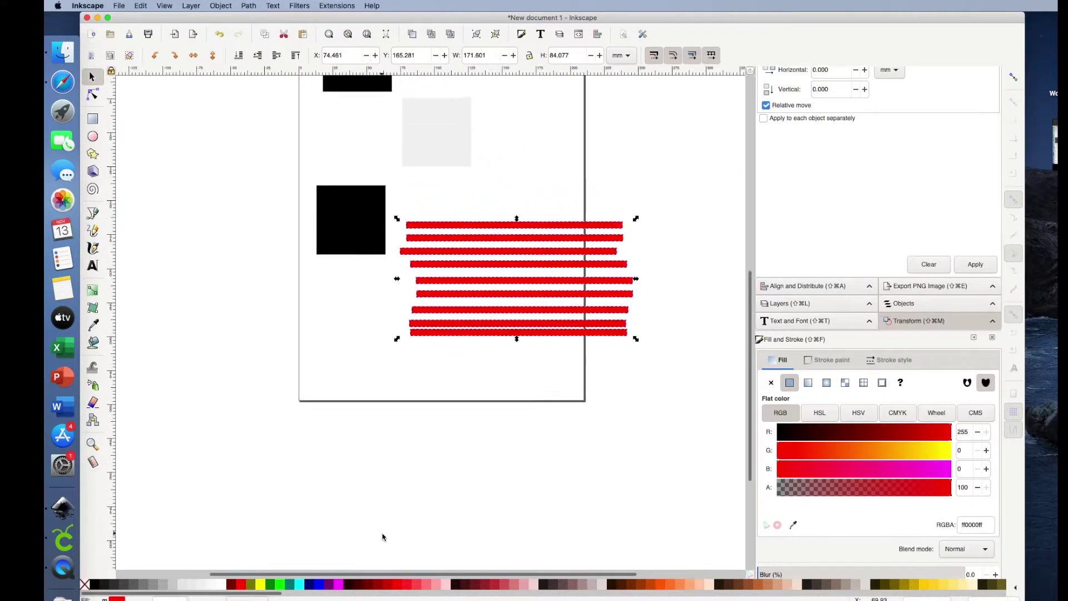
scroll(382, 535, up, 2)
scroll(382, 535, right, 3)
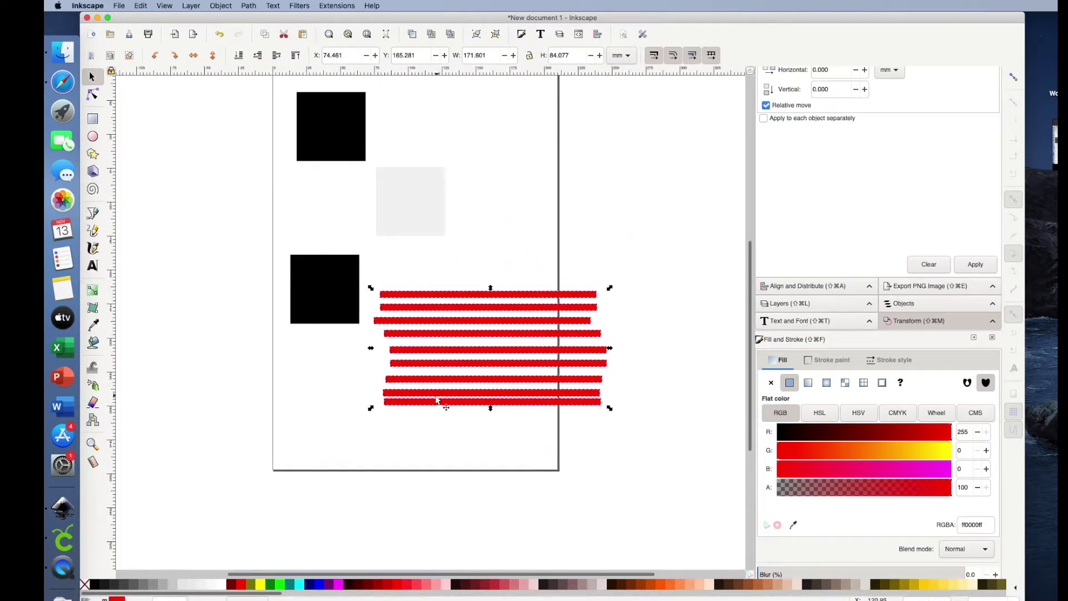
click(782, 285)
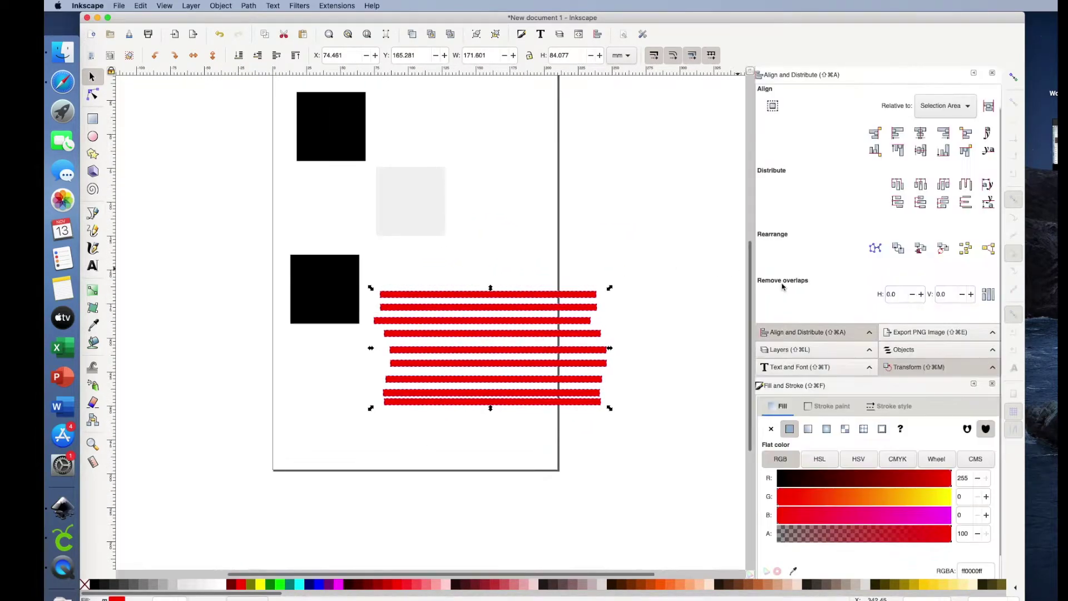
click(920, 134)
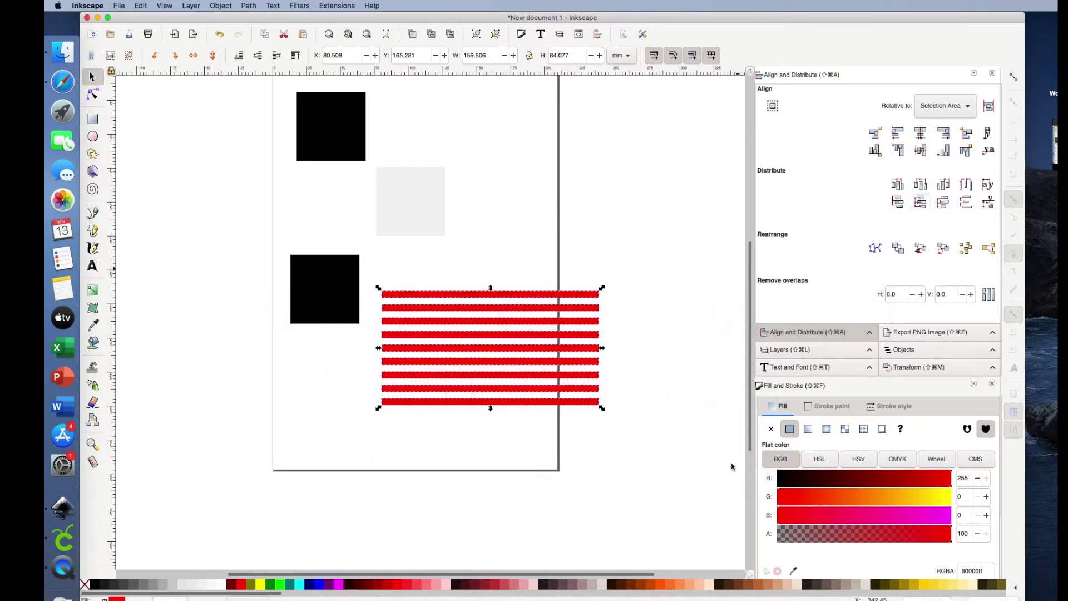
click(690, 514)
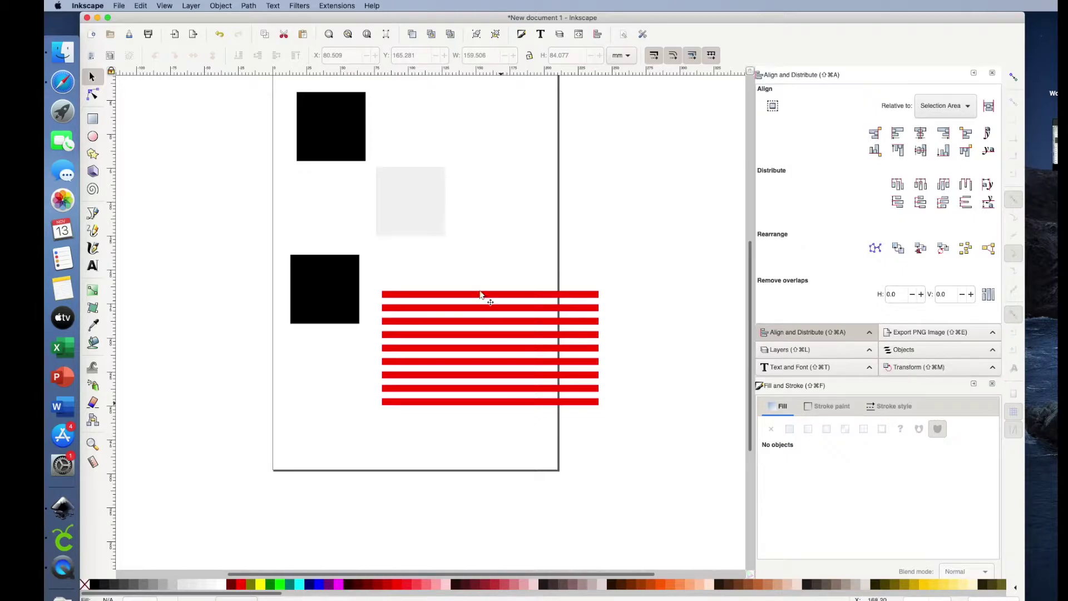
Unite the nine red strips into one path and move the lower black square down to the page's left edge
mouse_move(377, 272)
mouse_down()
mouse_move(453, 452)
mouse_move(495, 486)
mouse_move(640, 446)
mouse_up()
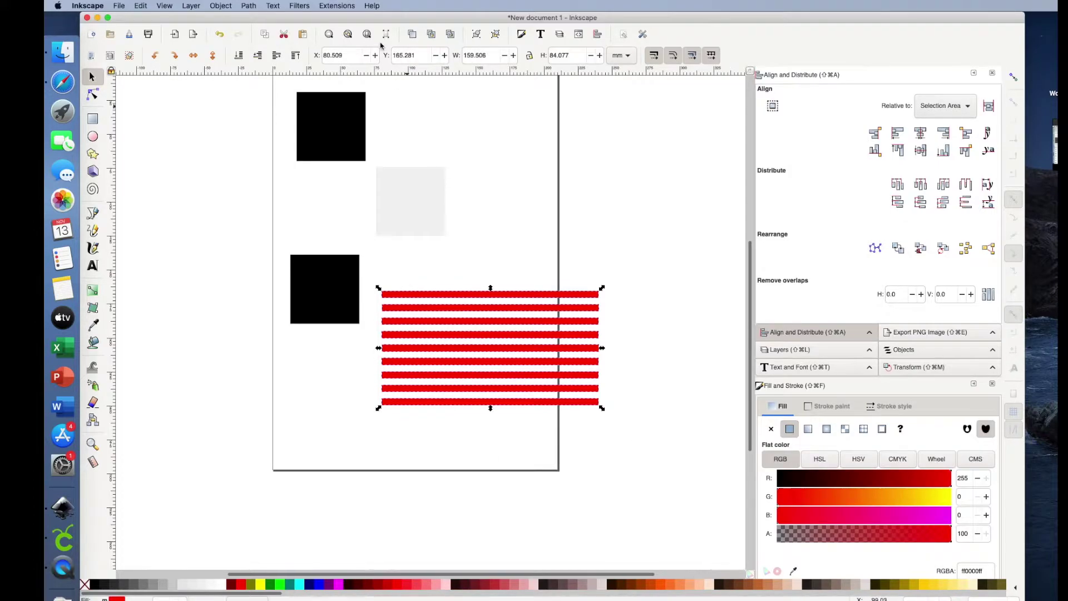
click(254, 10)
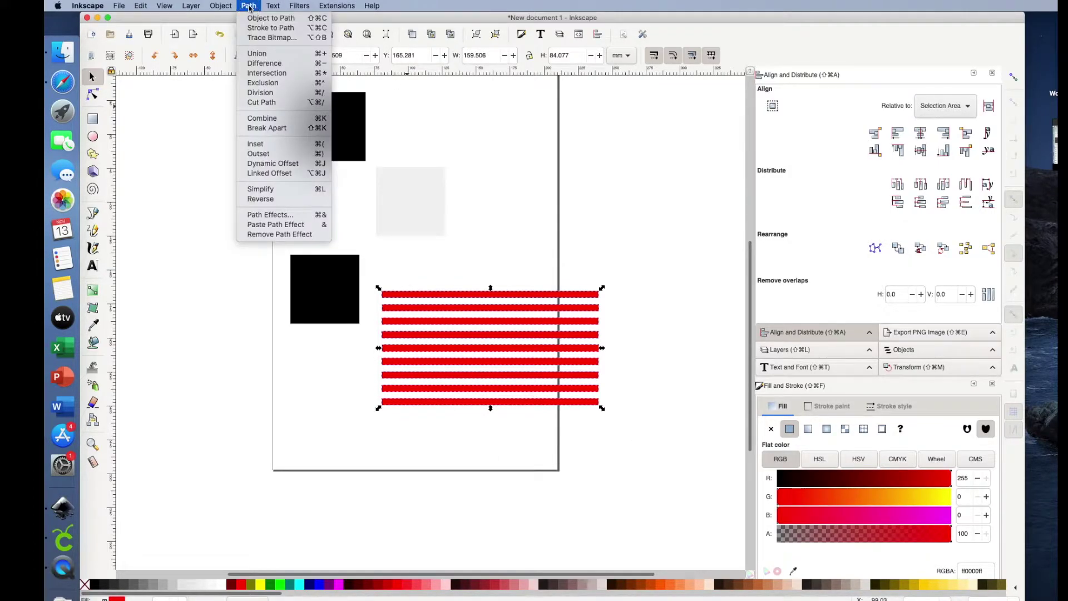
click(259, 57)
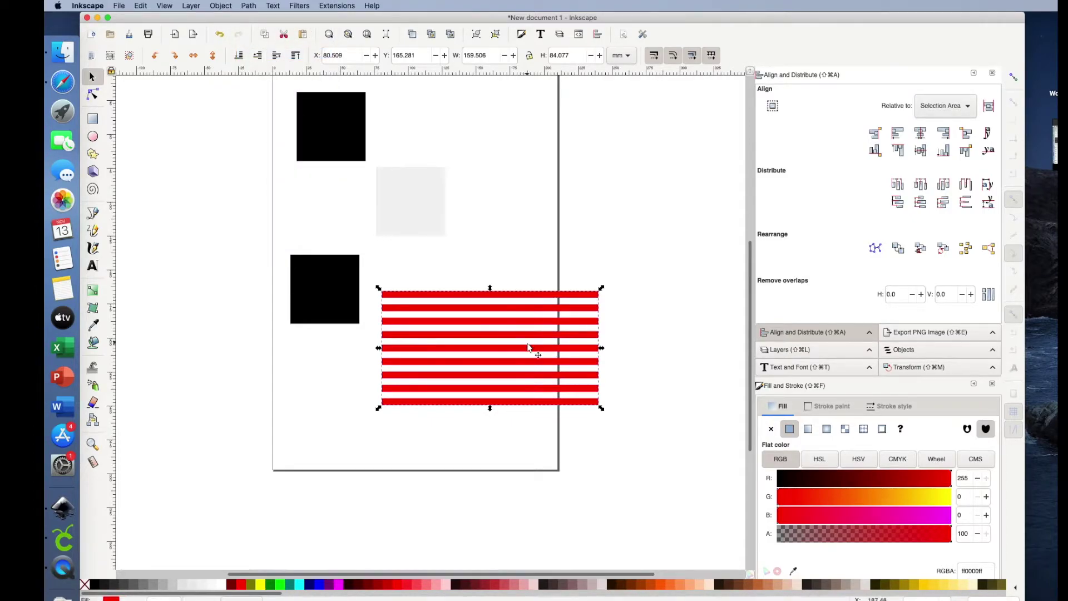
drag(319, 306, 261, 416)
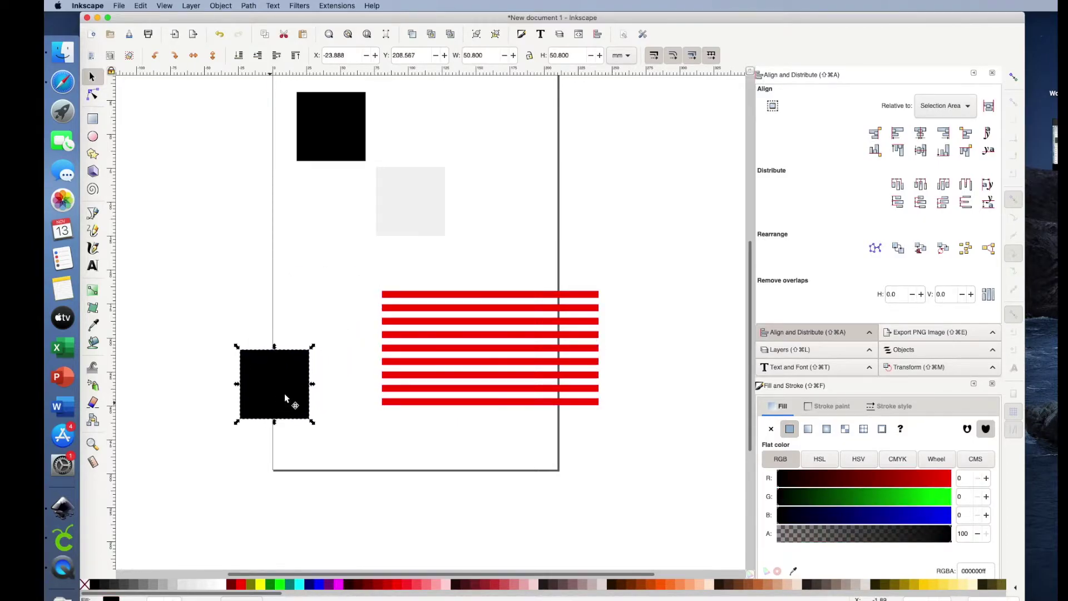
Rotate the united red stripes clockwise by 45 degrees three times so they slant up to the right
click(510, 365)
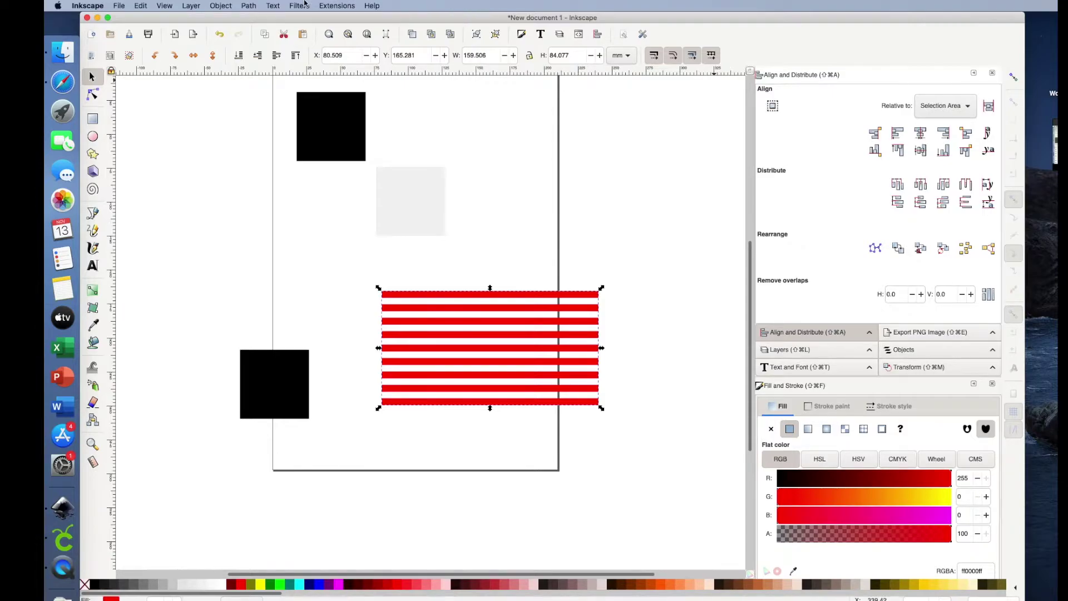
click(217, 8)
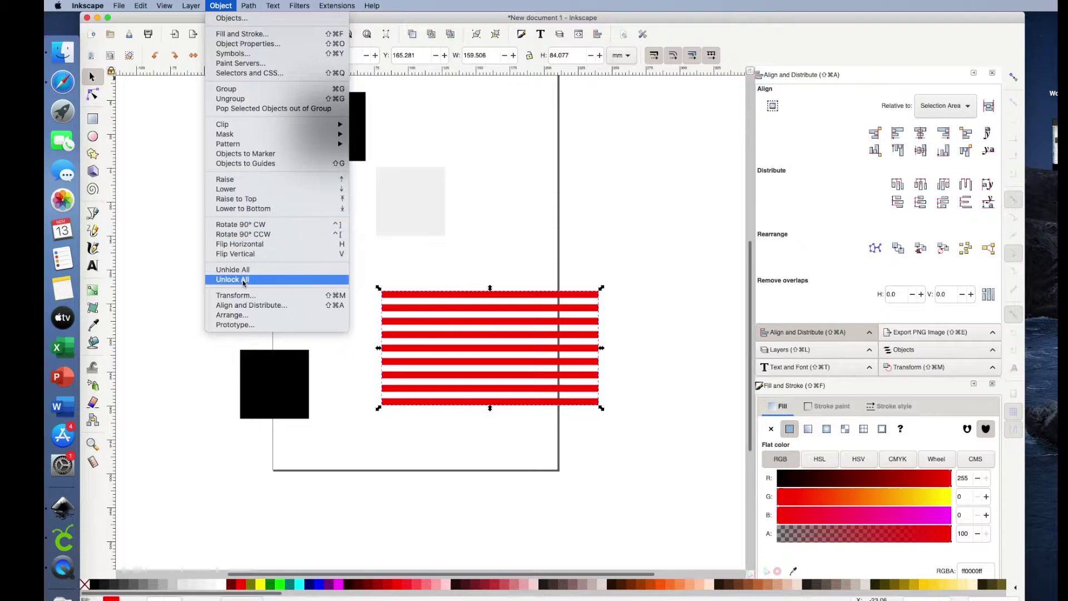
click(245, 296)
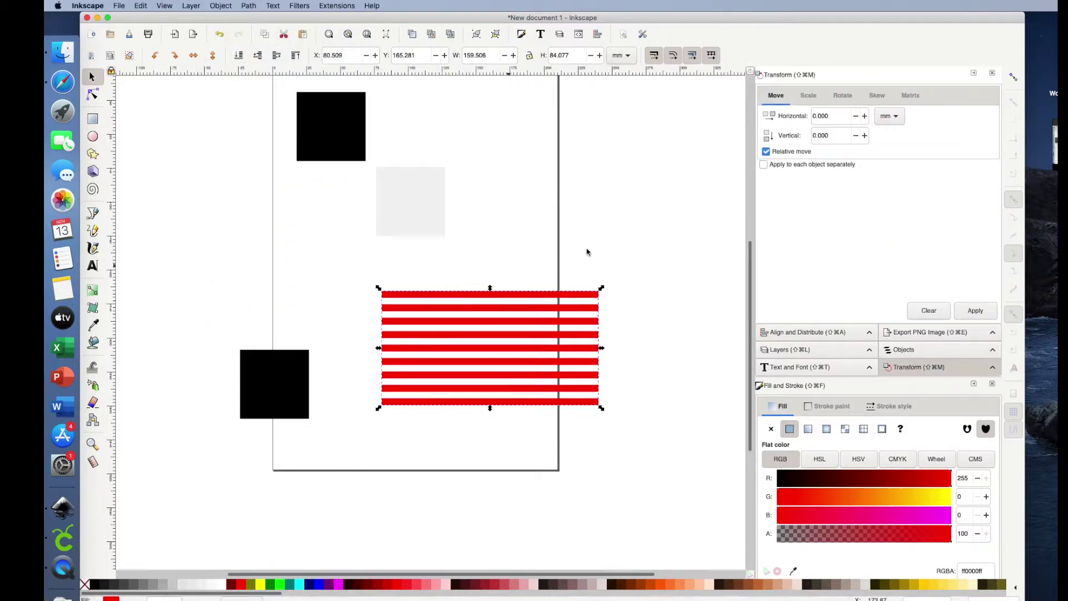
click(843, 96)
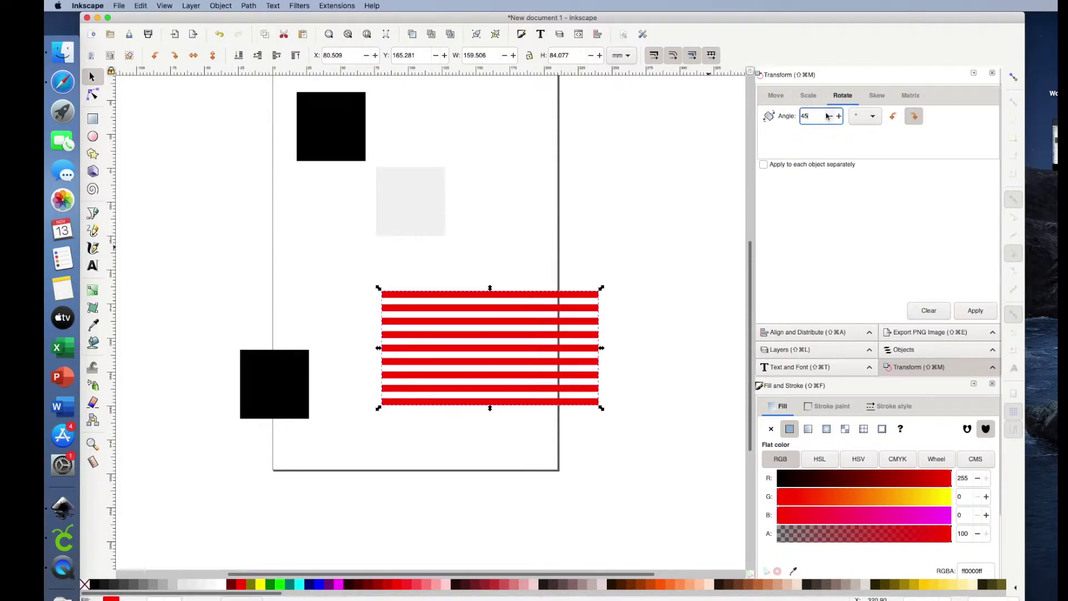
click(975, 312)
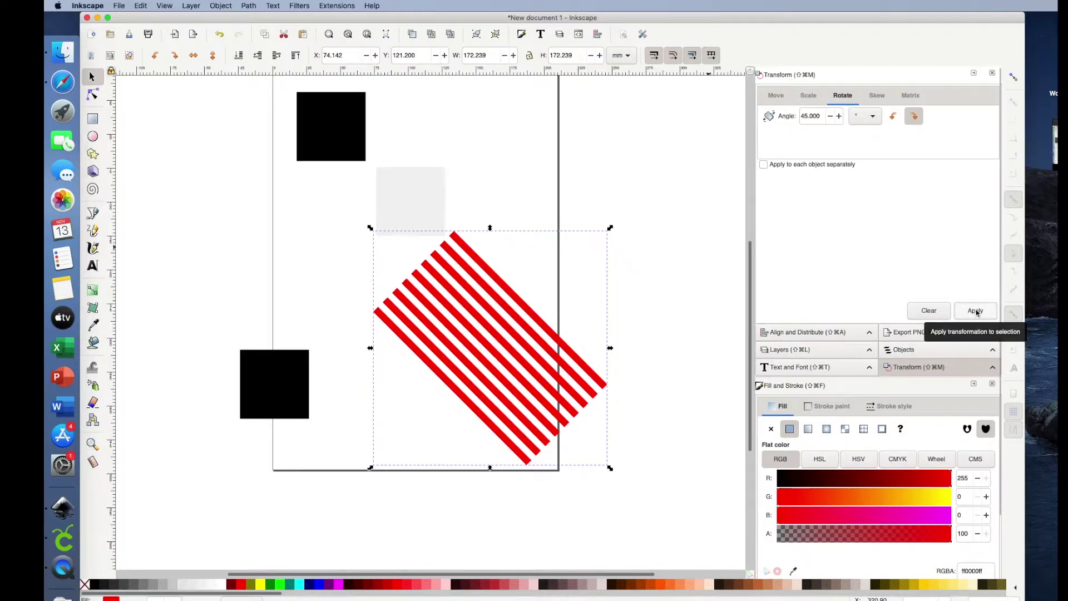
click(975, 311)
click(976, 312)
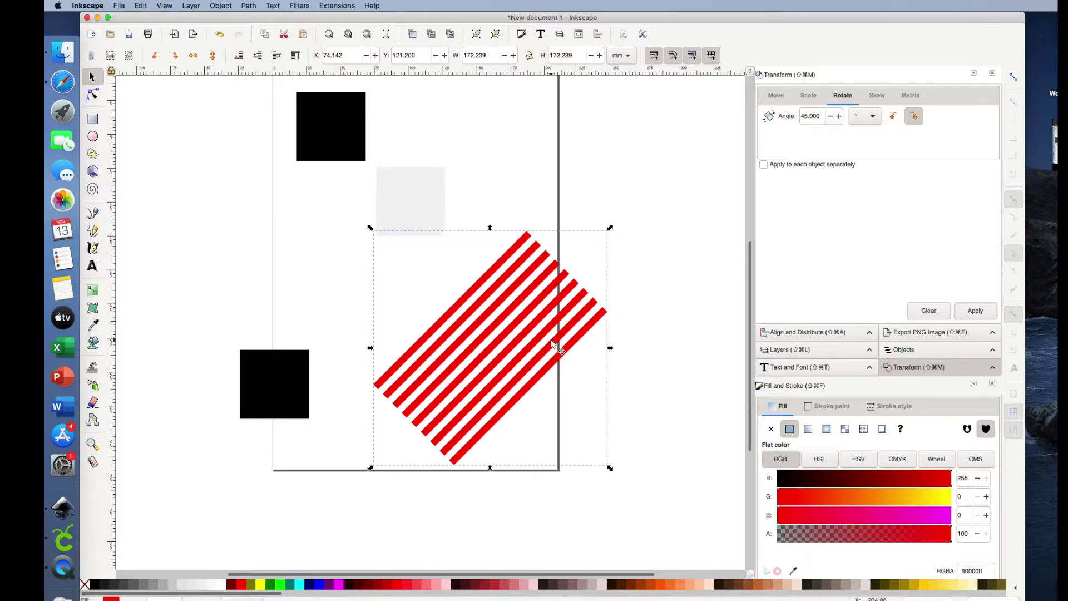
Move the slanted red stripes over the lower black square so they cover it completely
drag(552, 344, 323, 413)
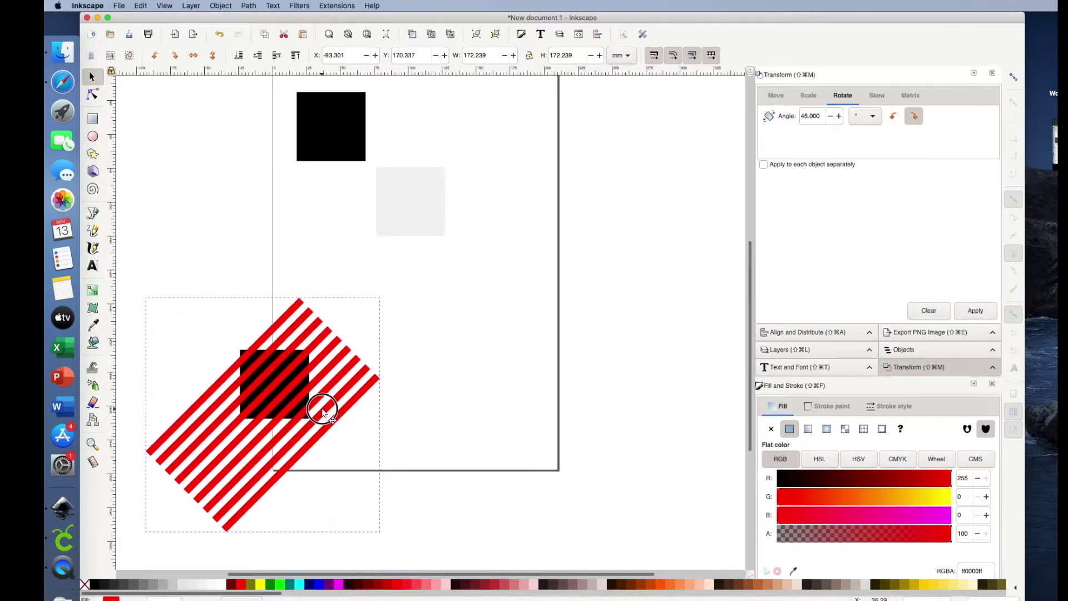
drag(323, 412, 323, 413)
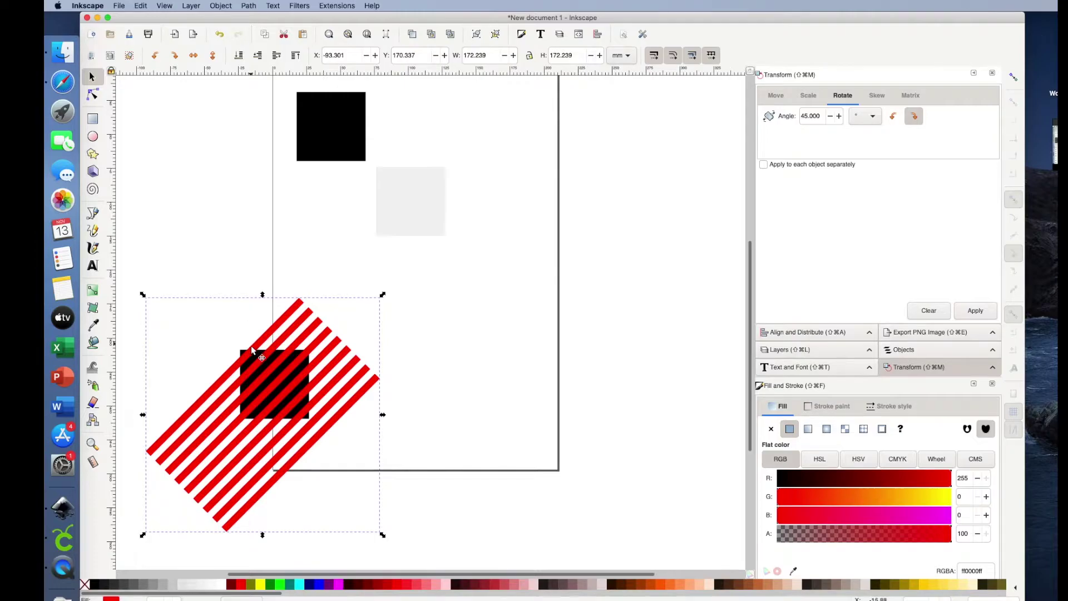
drag(248, 352, 244, 348)
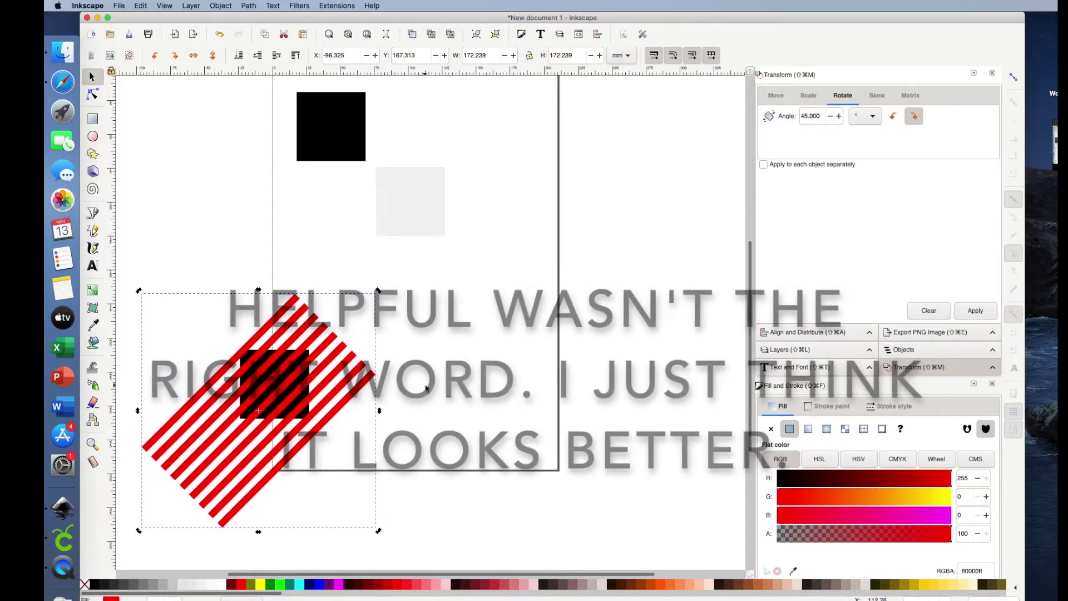
Try subtracting the red stripes from the black square and moving the result below the grey square, and undo both
click(233, 245)
drag(129, 247, 389, 578)
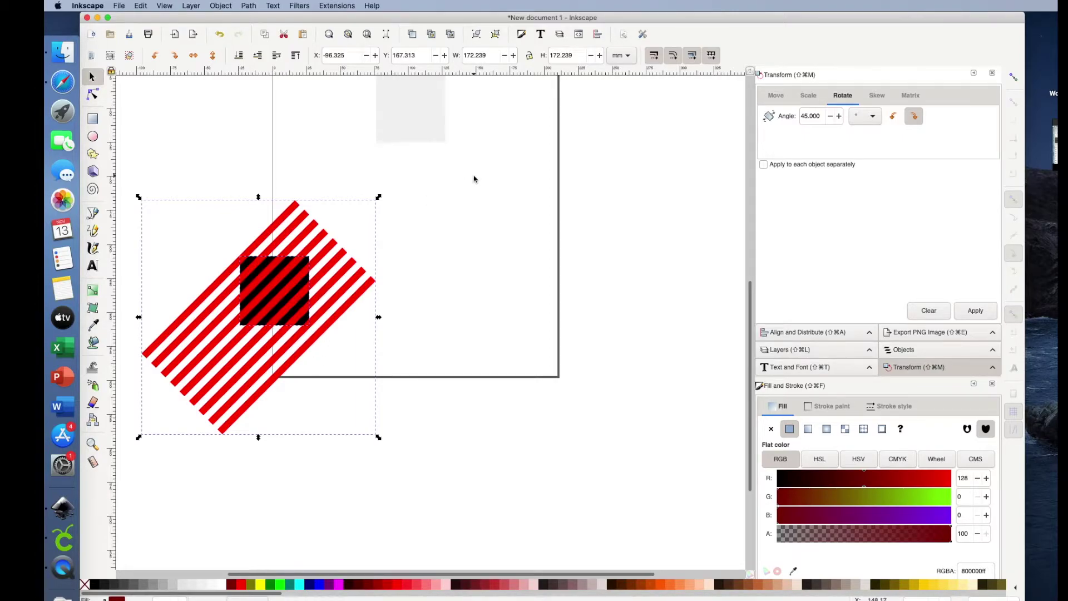
click(249, 6)
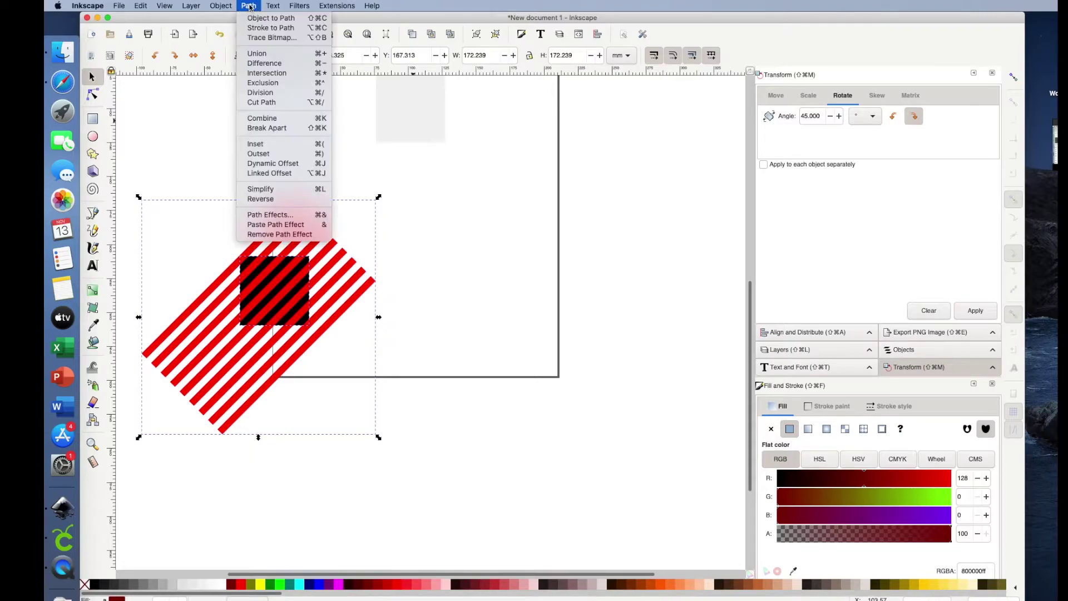
click(263, 63)
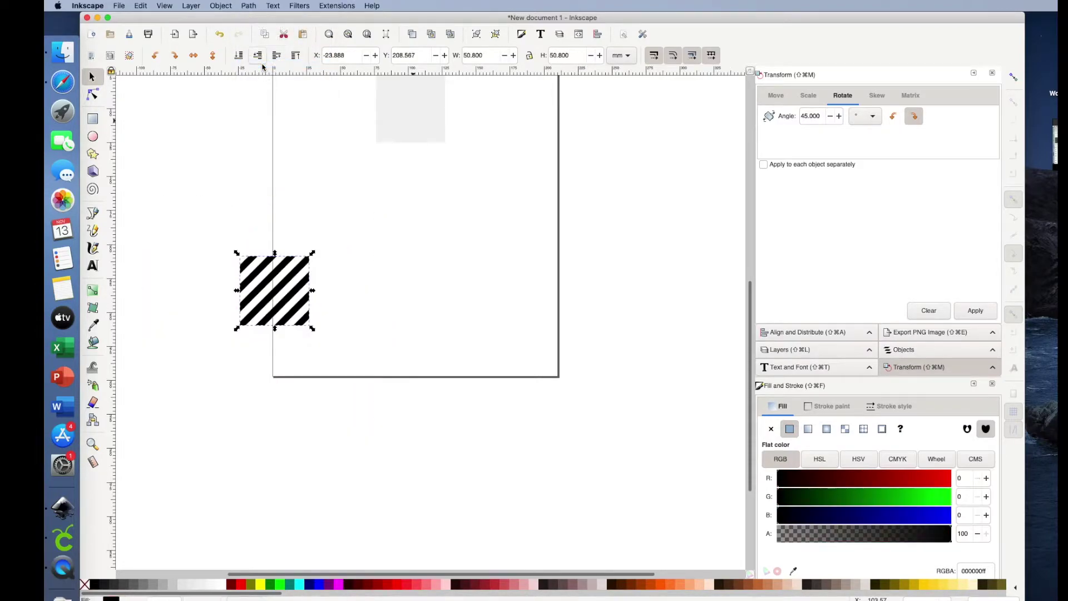
drag(309, 276, 448, 215)
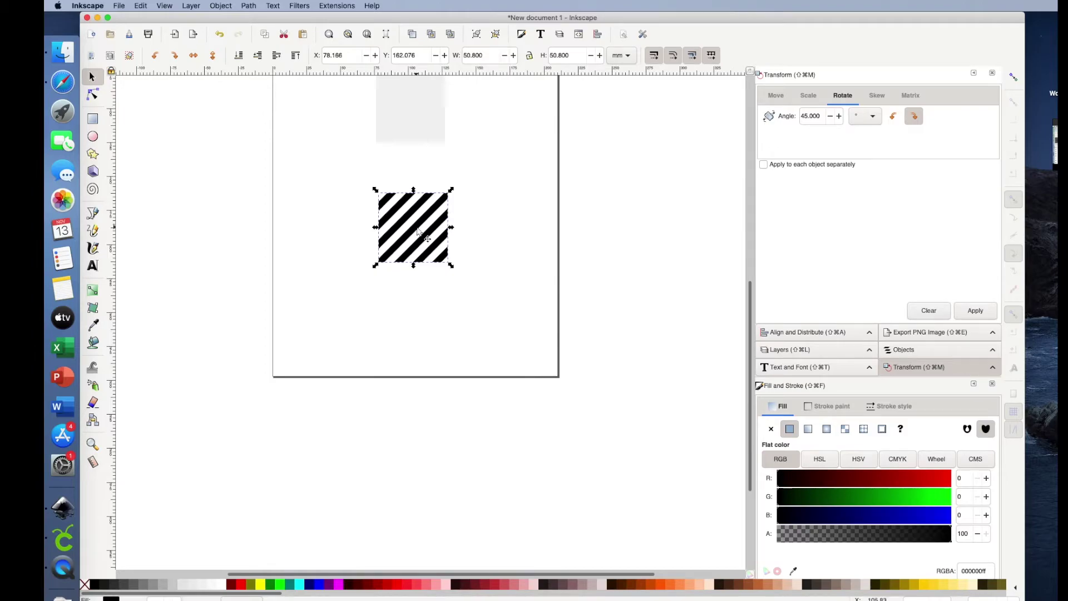
click(222, 37)
click(221, 36)
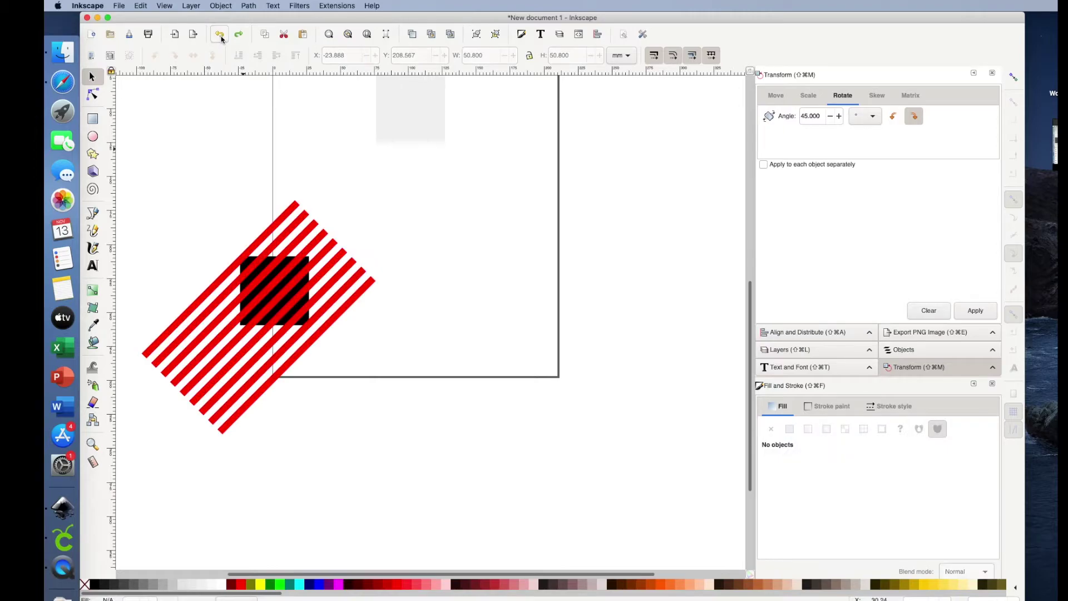
Shift the red stripes slightly up and left and cut them out of the black square with Difference
drag(301, 335, 295, 328)
click(520, 415)
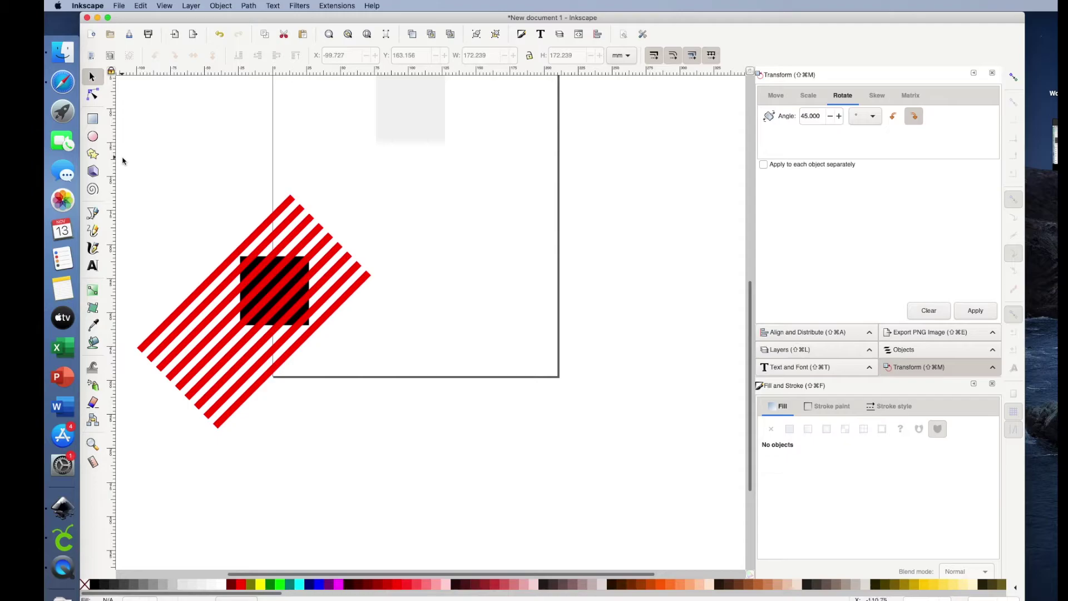
drag(128, 154, 389, 478)
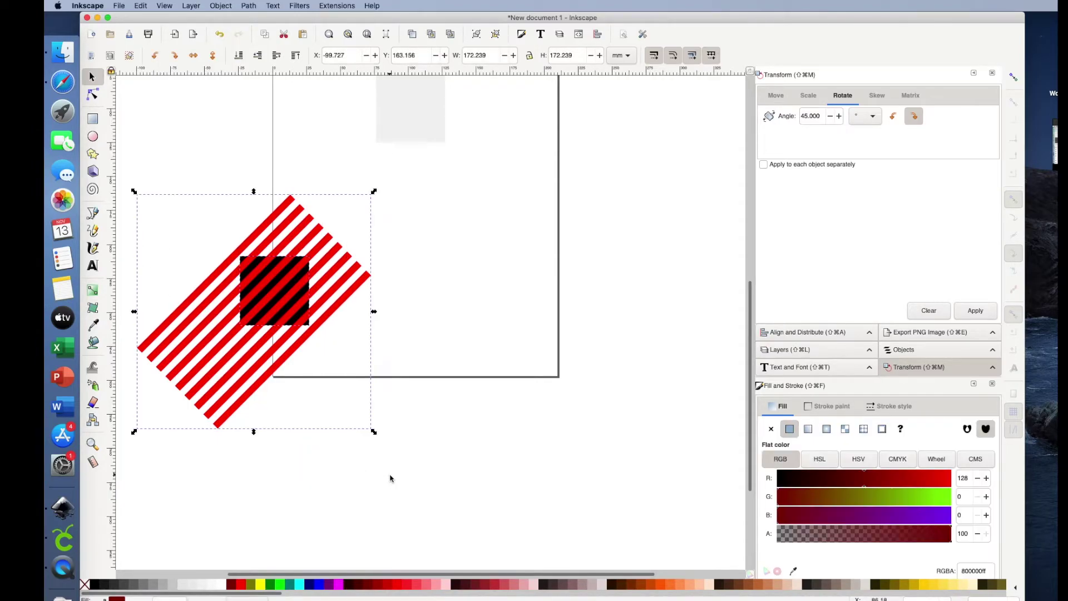
click(251, 7)
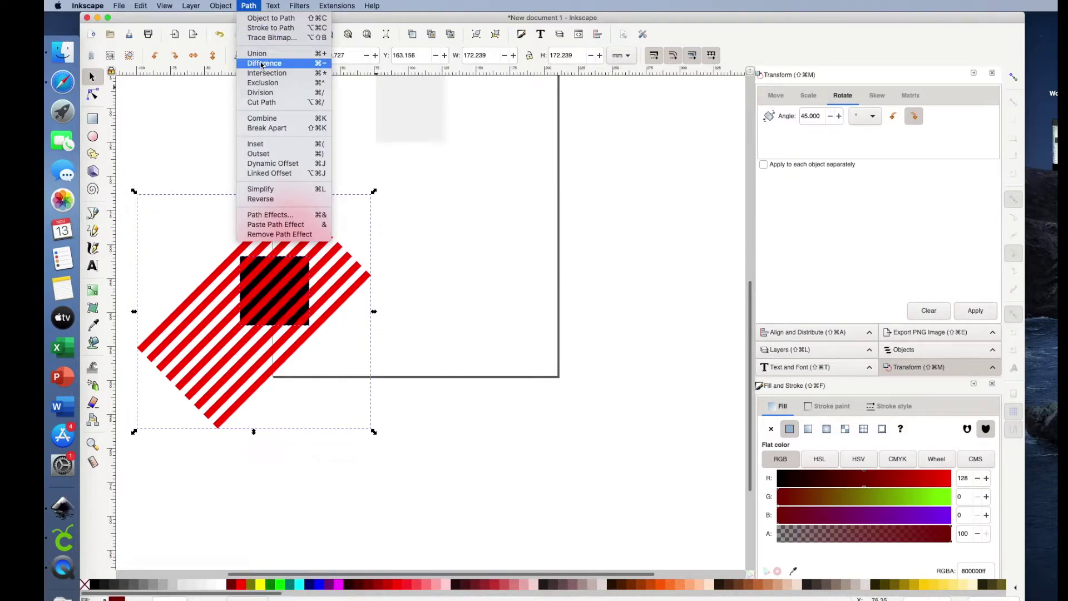
click(262, 63)
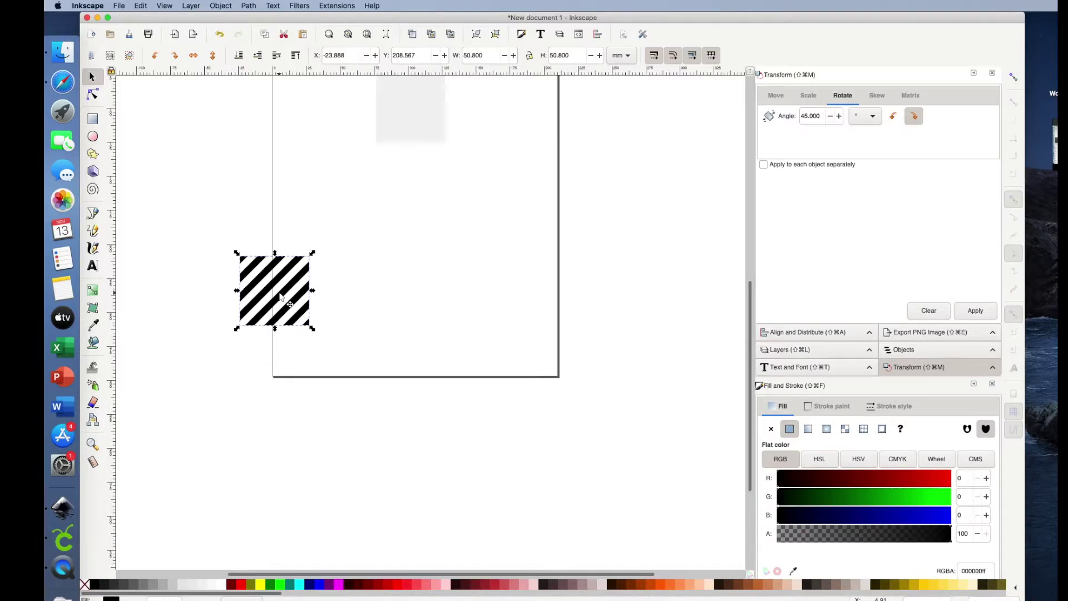
Duplicate the striped square and arrange the black, grey and two striped squares in a two-by-two grid near the page's top left
key(ctrl+z)
key(super+d)
drag(314, 283, 488, 262)
scroll(376, 313, up, 6)
drag(412, 293, 414, 306)
drag(461, 427, 420, 192)
drag(302, 429, 359, 244)
drag(409, 279, 405, 271)
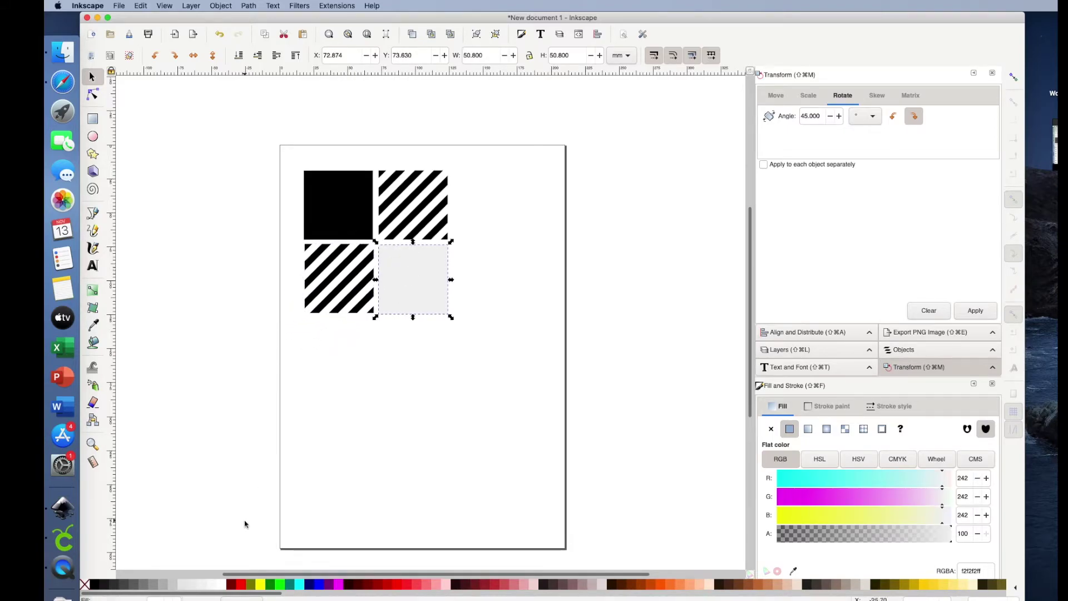
Try white and lighter grey fills on the plain grey square, settling on the light grey ececec
click(221, 584)
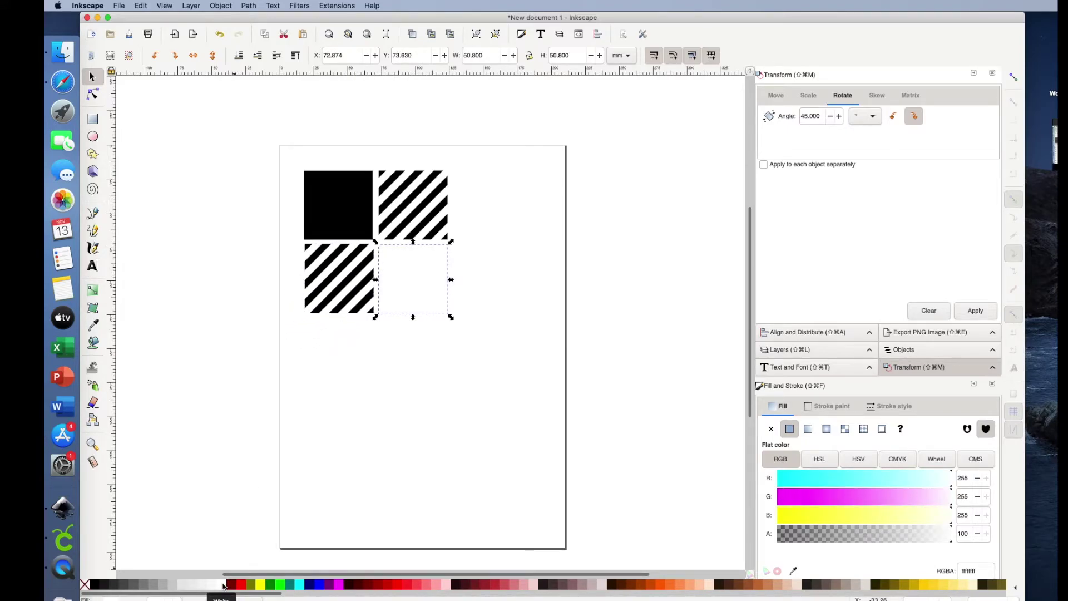
click(203, 587)
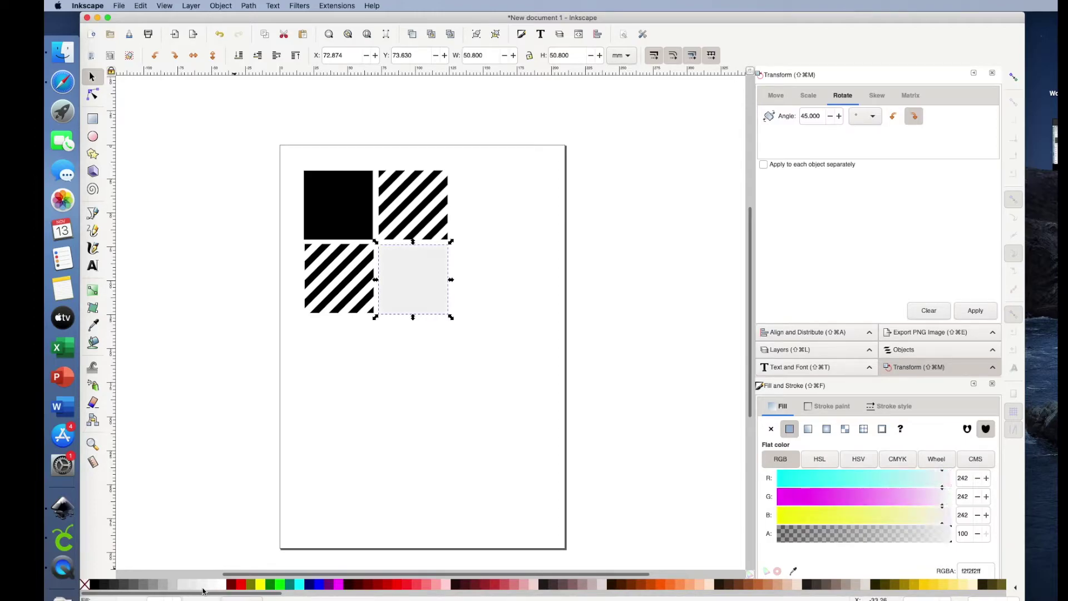
click(193, 585)
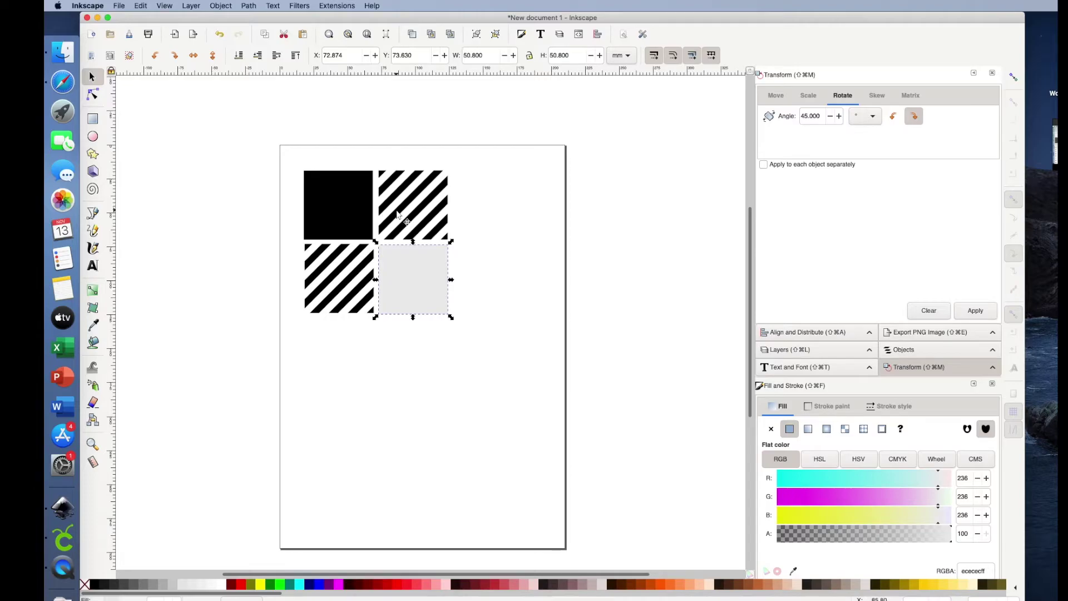
Move the upper striped square left until it sits flush against the solid black square
key(plus)
key(plus)
key(plus)
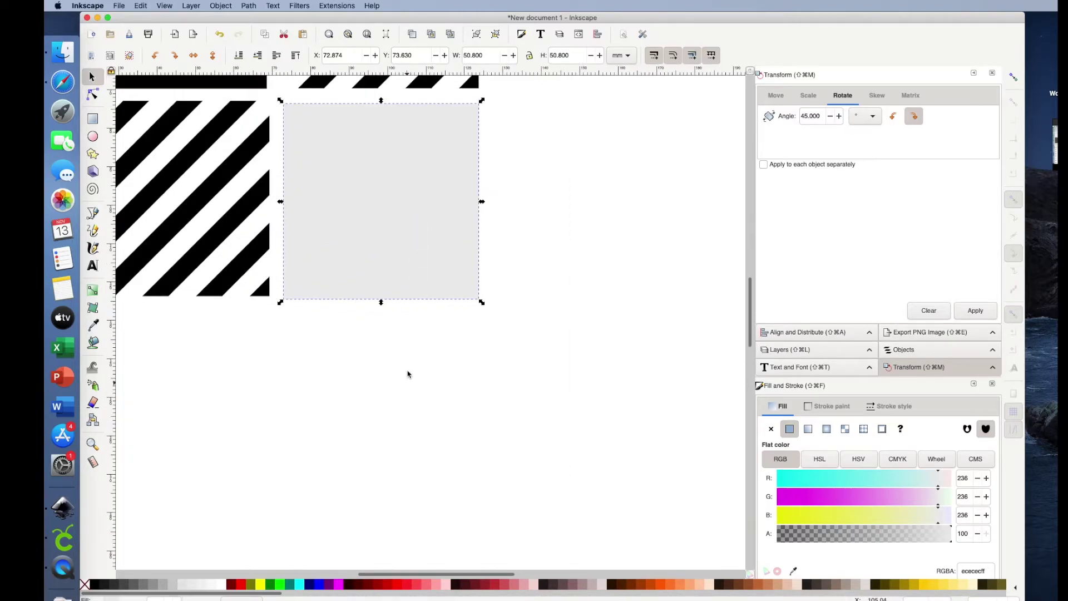
scroll(410, 371, up, 8)
scroll(409, 372, left, 4)
scroll(408, 374, up, 3)
scroll(407, 373, left, 1)
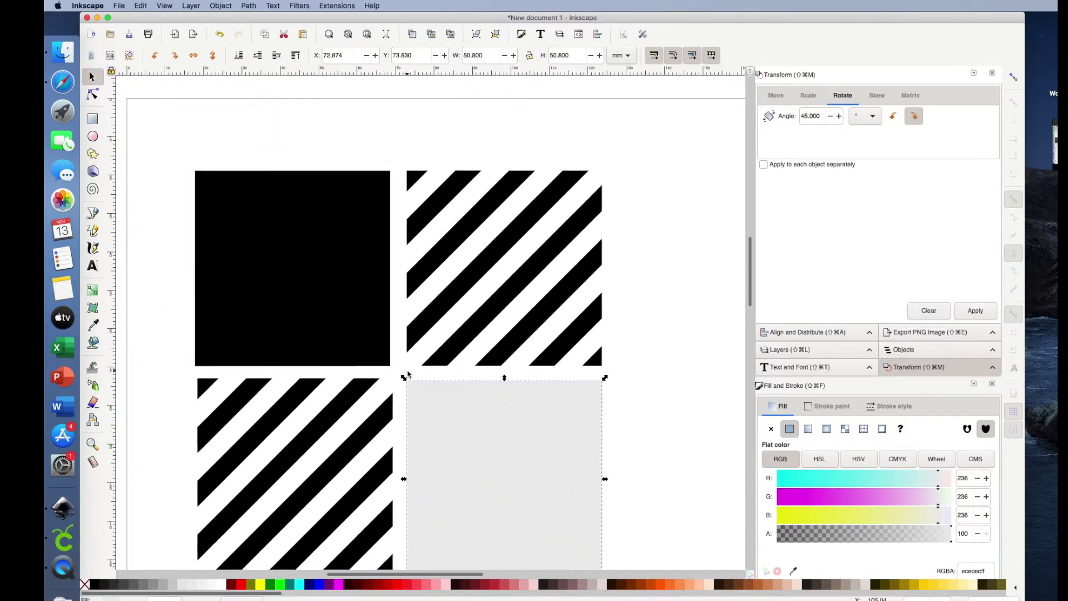
click(428, 331)
drag(427, 331, 410, 332)
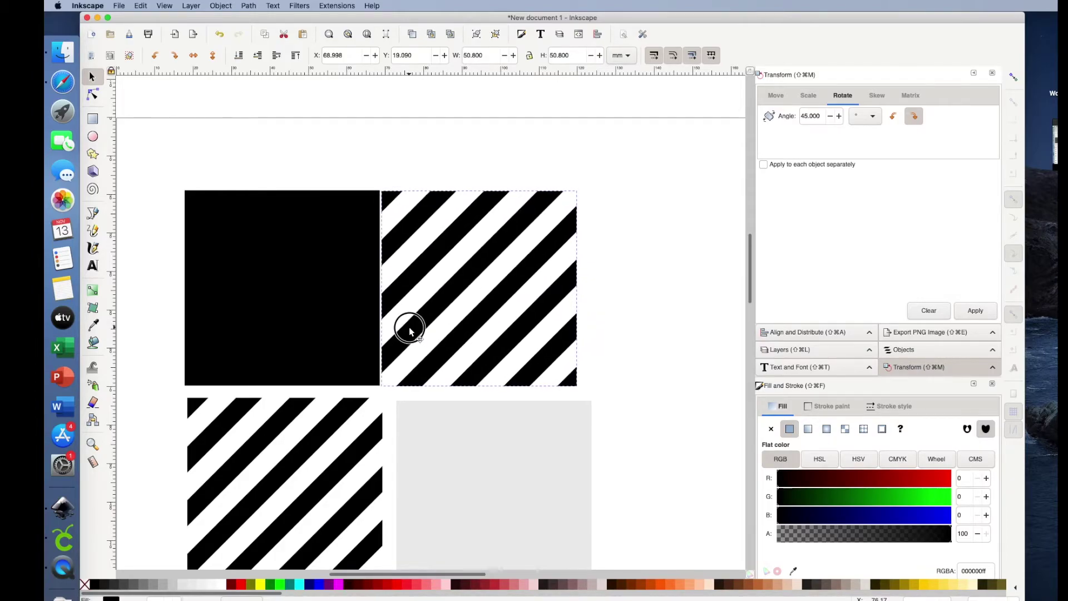
drag(409, 331, 408, 330)
click(629, 301)
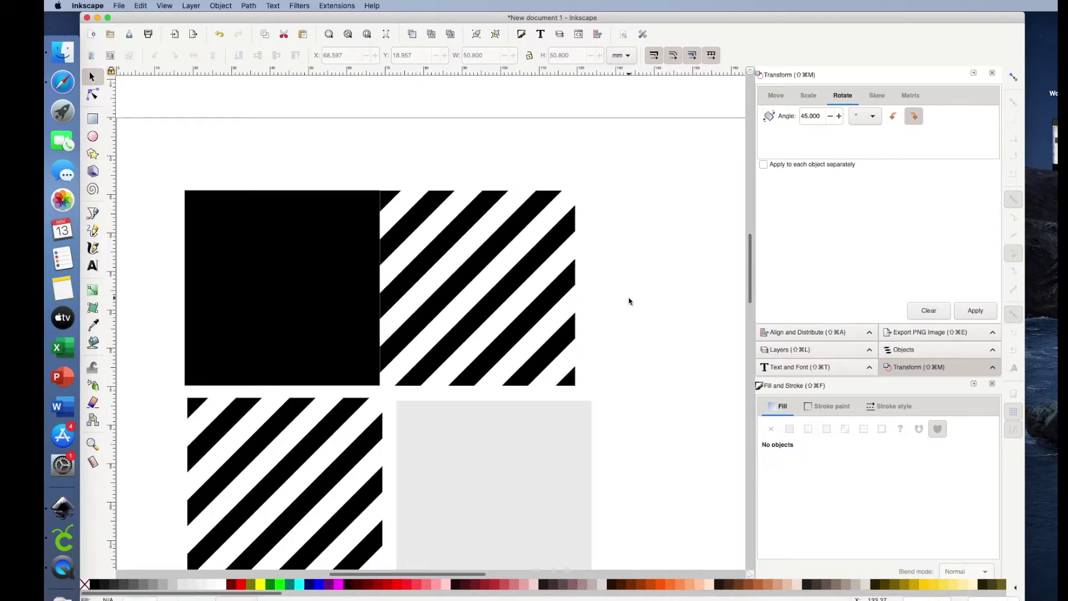
Enable snapping and fit the two striped squares and the light grey square flush around the black square in a two-by-two block
drag(408, 285, 427, 288)
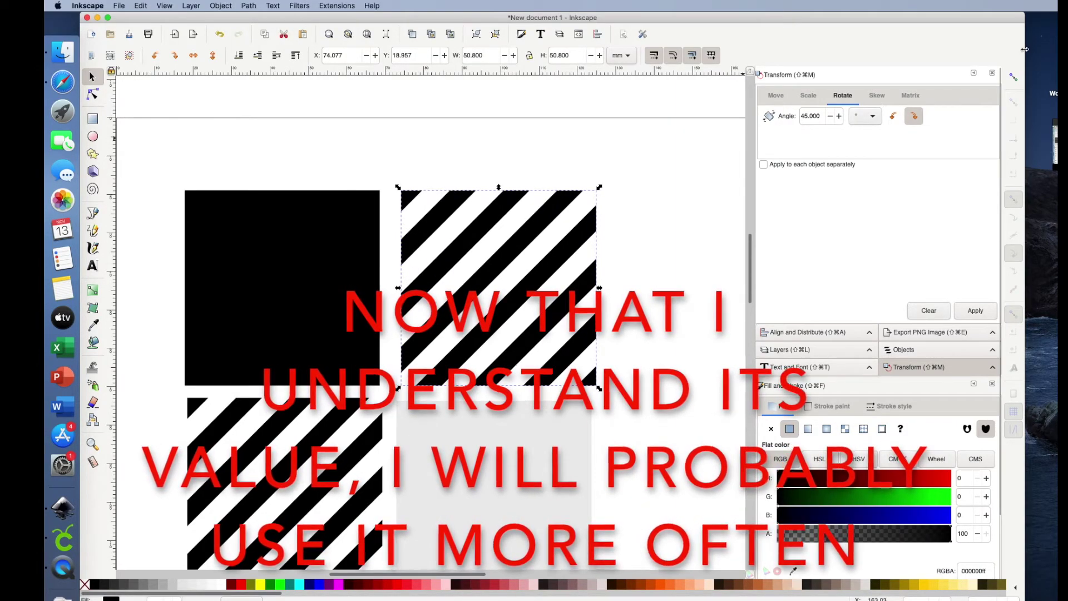
click(1013, 78)
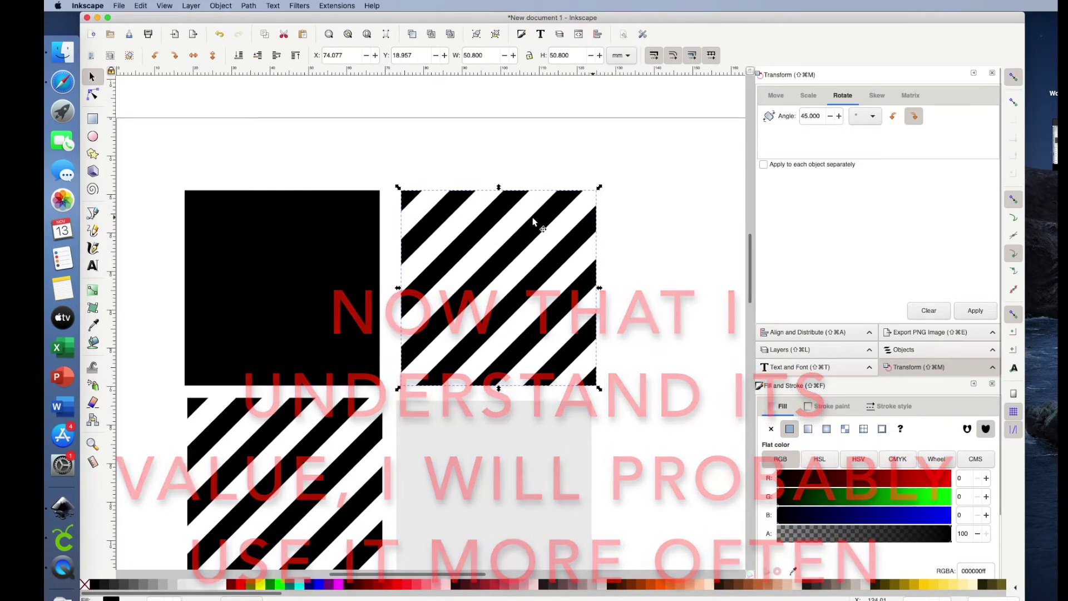
click(485, 226)
drag(485, 226, 470, 227)
click(615, 236)
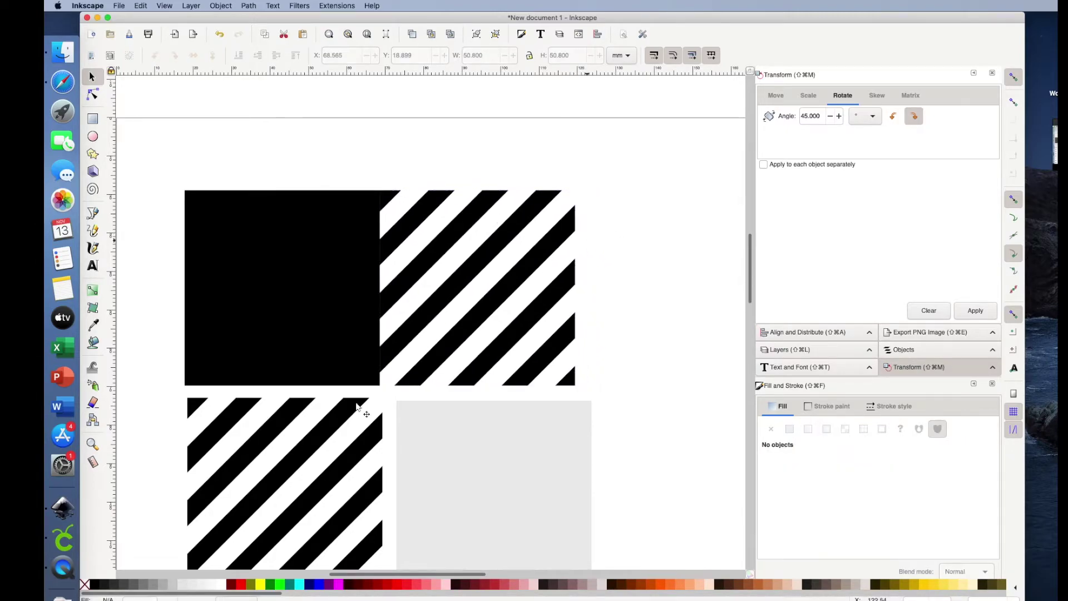
drag(218, 422, 218, 421)
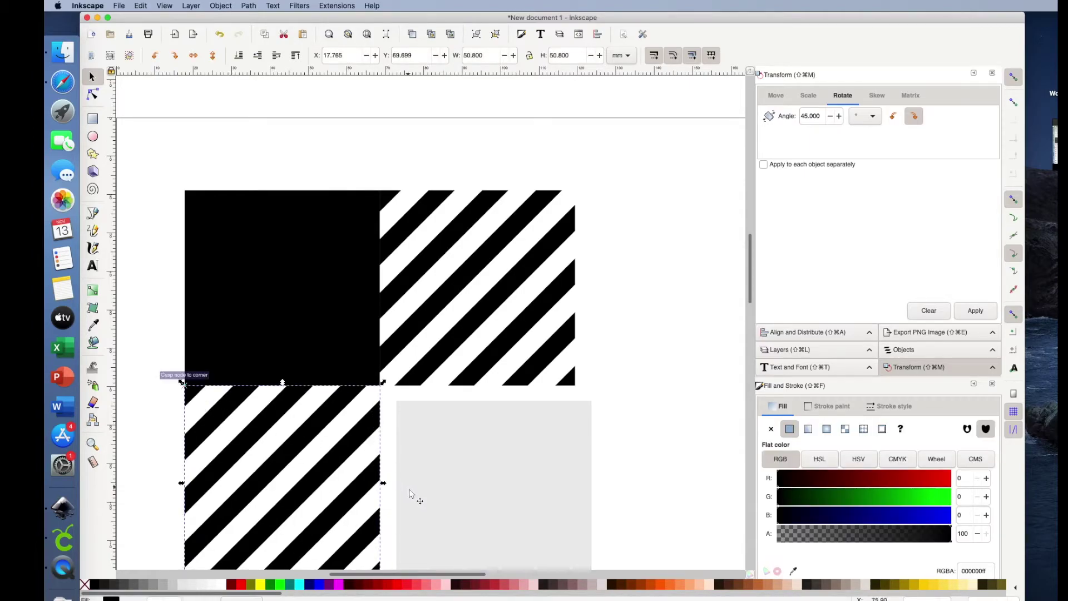
drag(481, 478, 468, 472)
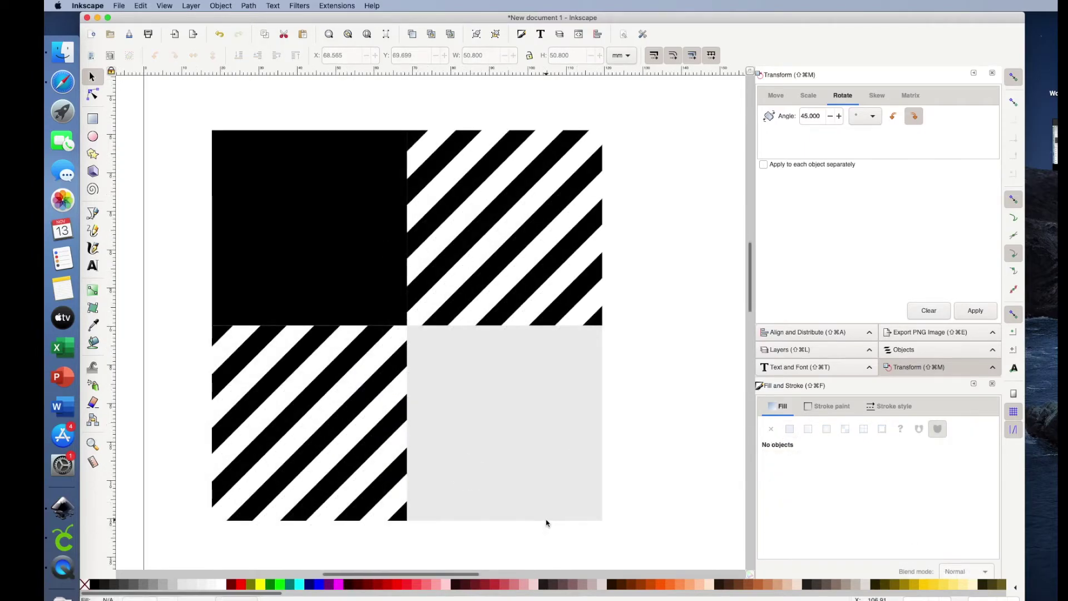
Paste a copy of the whole two-by-two block and snap it flush against the original's right edge
key(minus)
key(minus)
key(minus)
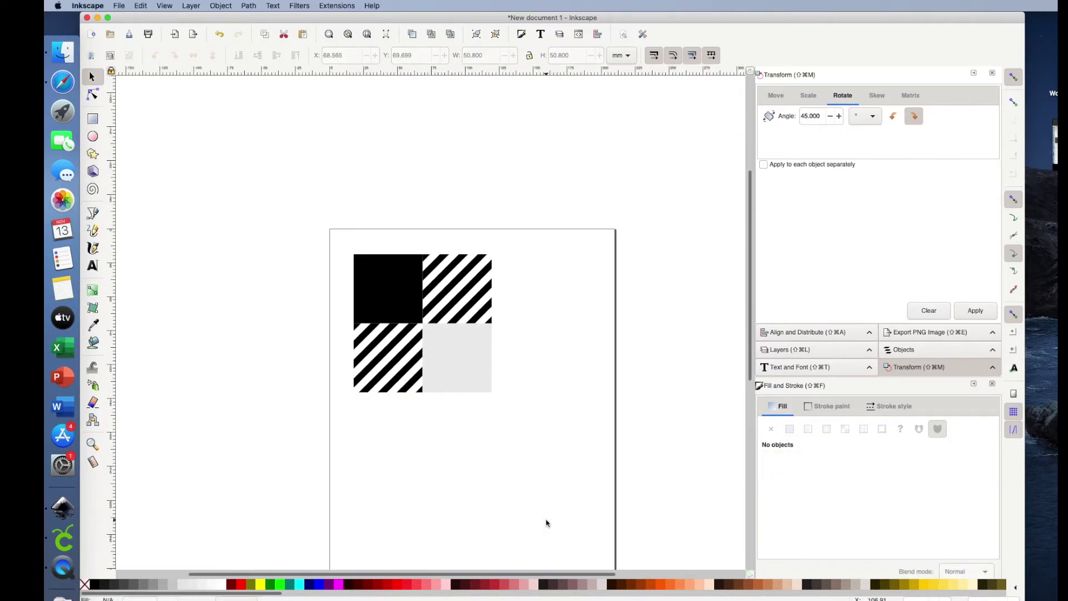
mouse_move(333, 214)
mouse_down()
mouse_move(493, 463)
mouse_move(553, 467)
mouse_up()
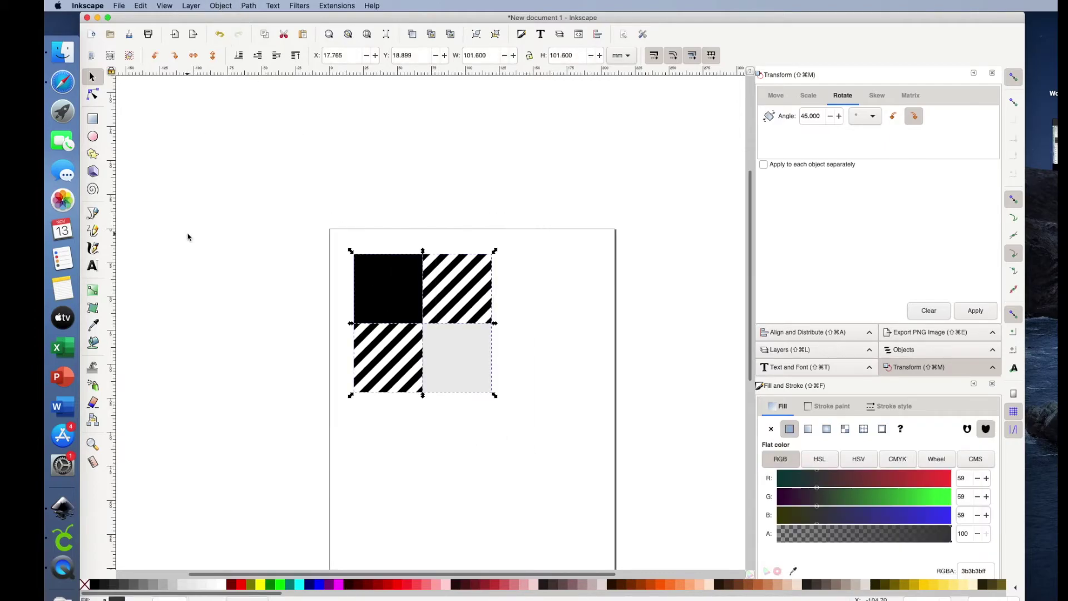
key(super+v)
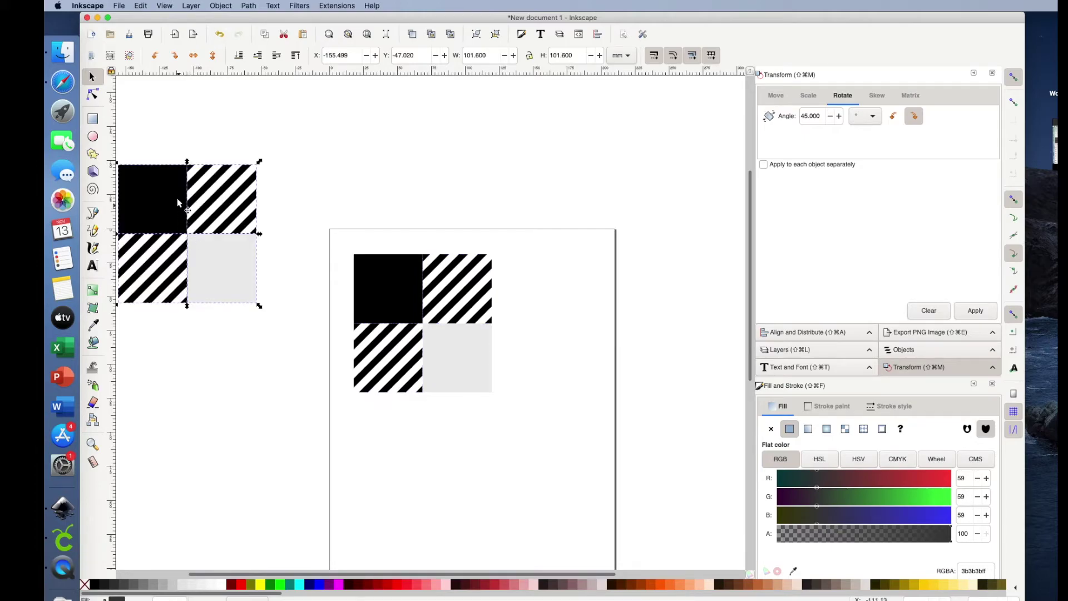
drag(161, 201, 545, 296)
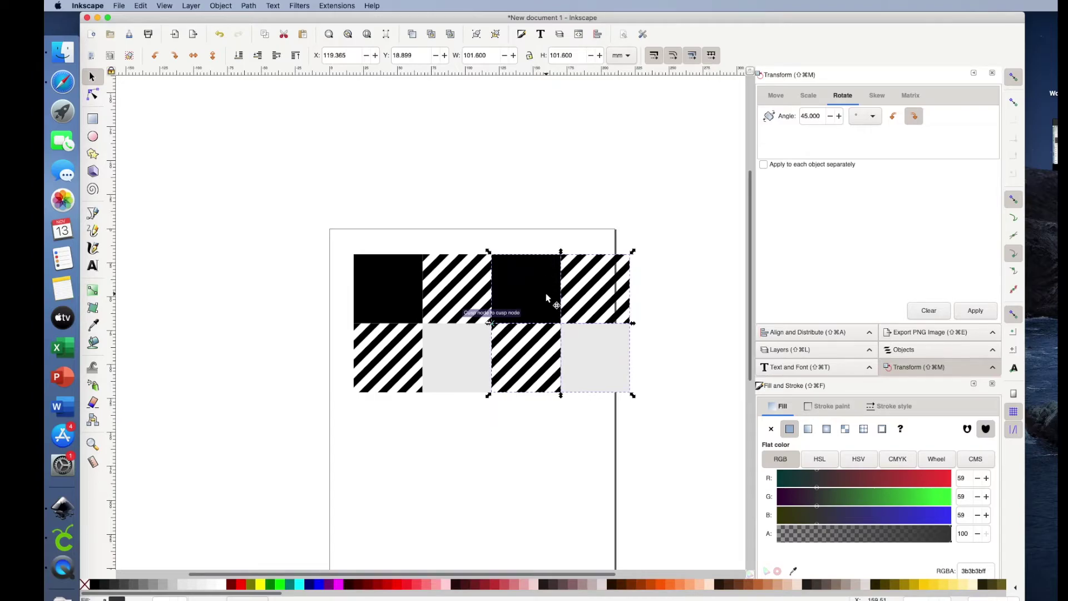
Copy the four-square-wide strip and snap the copy to its right end, making a strip eight squares wide
key(super+a)
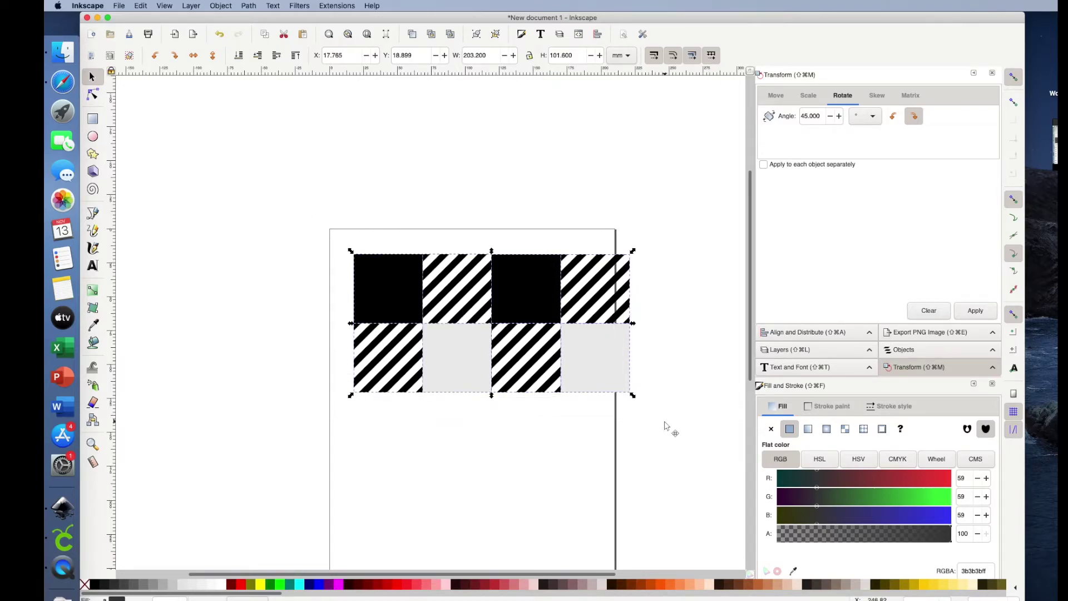
key(super+v)
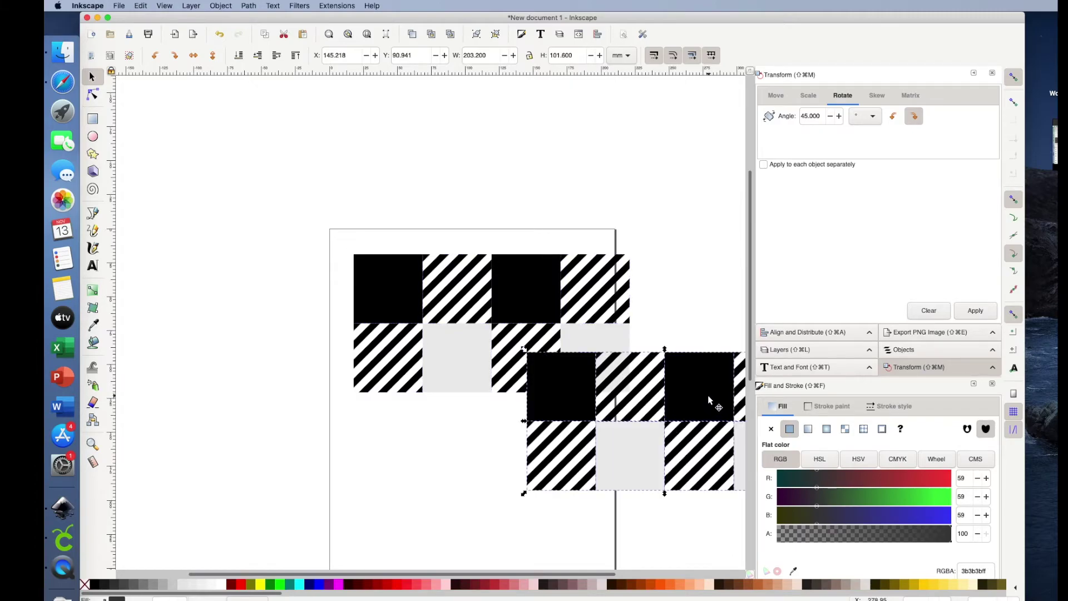
scroll(668, 412, right, 6)
scroll(668, 412, up, 2)
drag(577, 428, 681, 329)
scroll(471, 536, right, 2)
scroll(470, 536, up, 1)
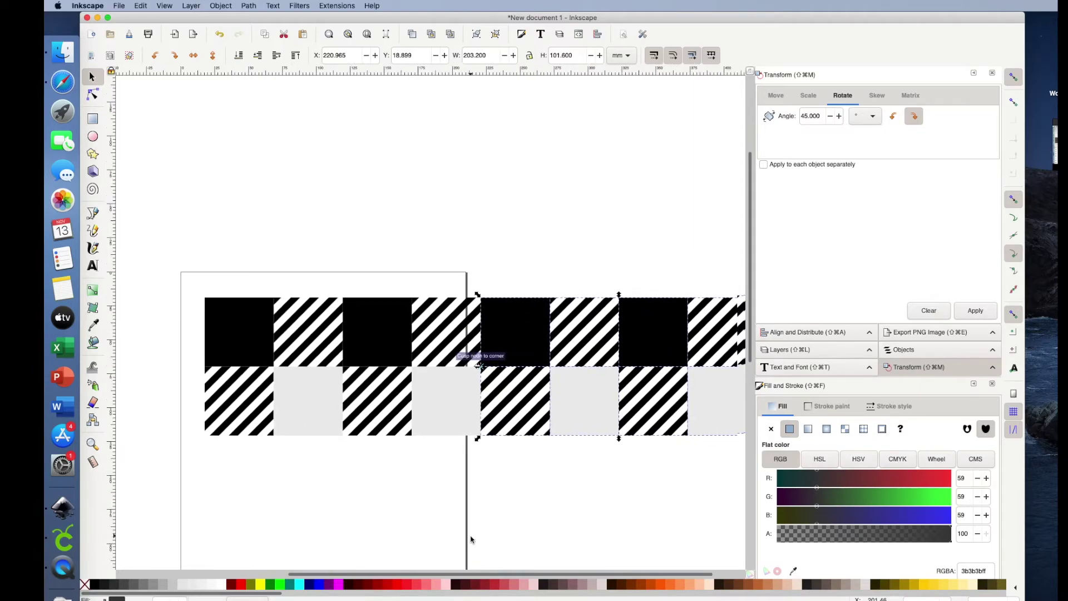
Copy the entire eight-square-wide strip and snap the copy flush beneath the original, making four rows
drag(148, 235, 734, 496)
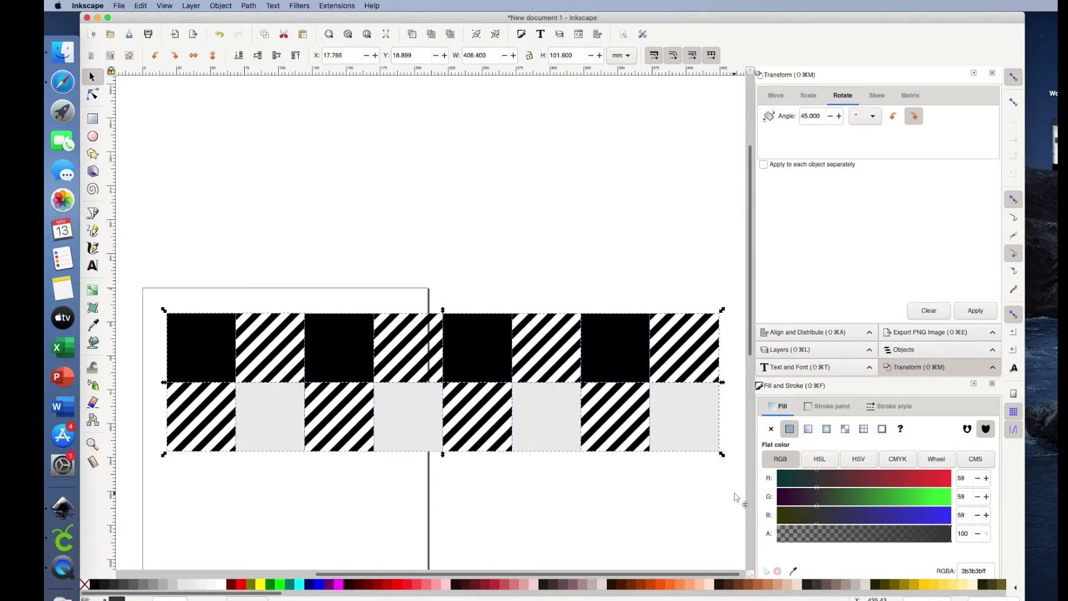
key(super+v)
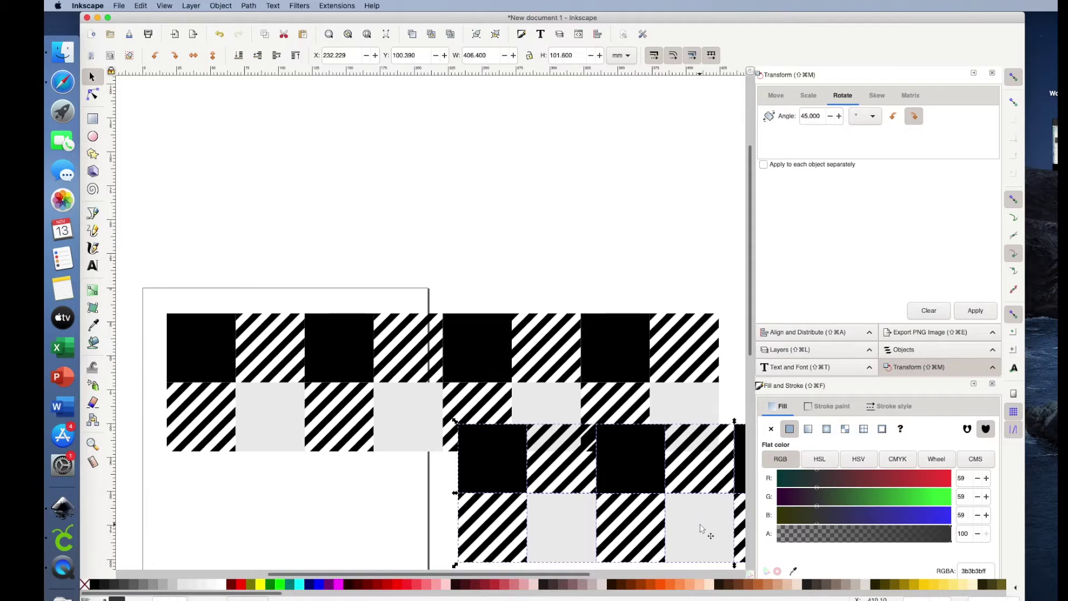
scroll(702, 529, down, 5)
scroll(702, 529, right, 1)
scroll(701, 529, up, 6)
scroll(702, 529, left, 1)
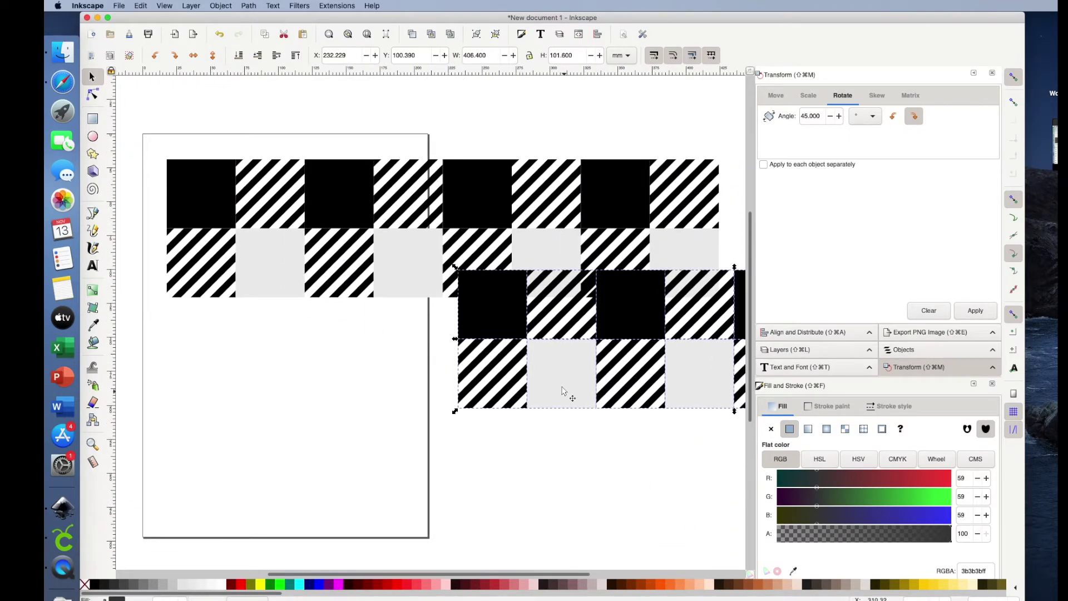
drag(485, 325, 191, 363)
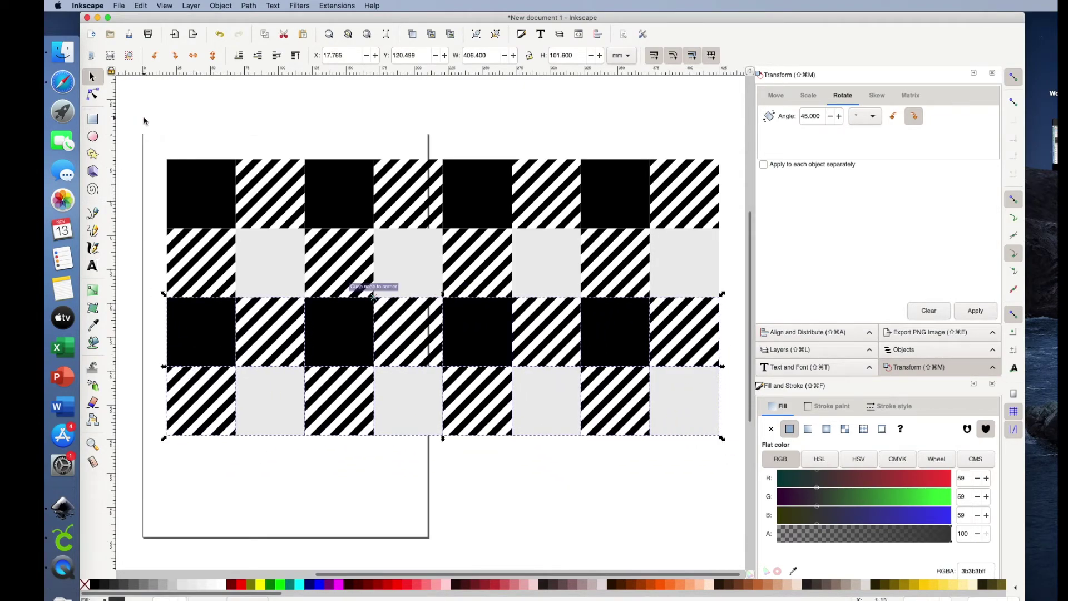
Copy the entire four-row block and place the copy directly beneath it, making an eight-by-eight plaid
drag(143, 112, 731, 490)
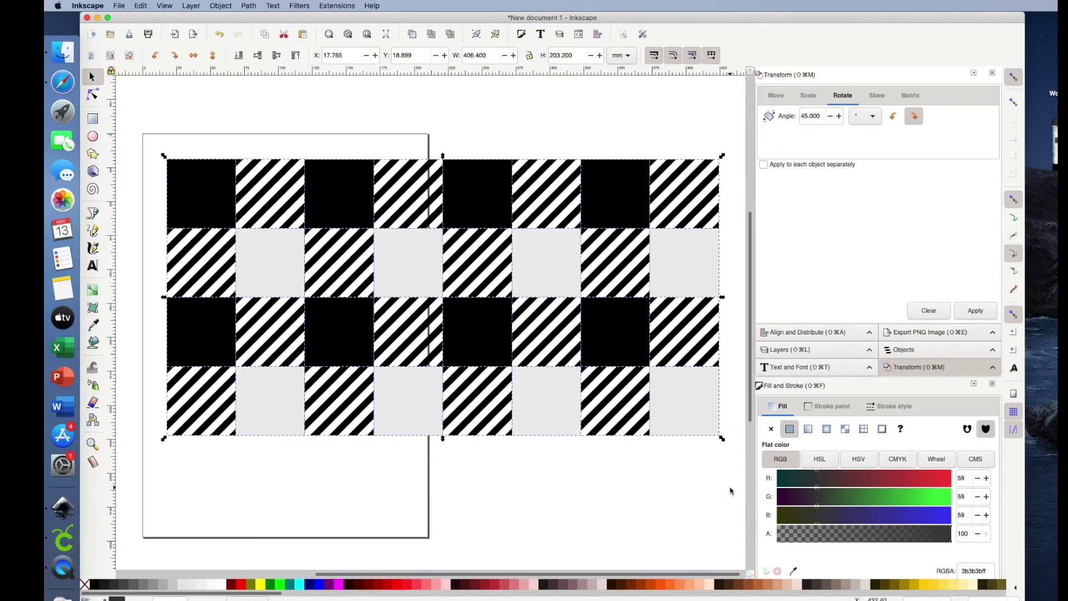
key(ctrl+v)
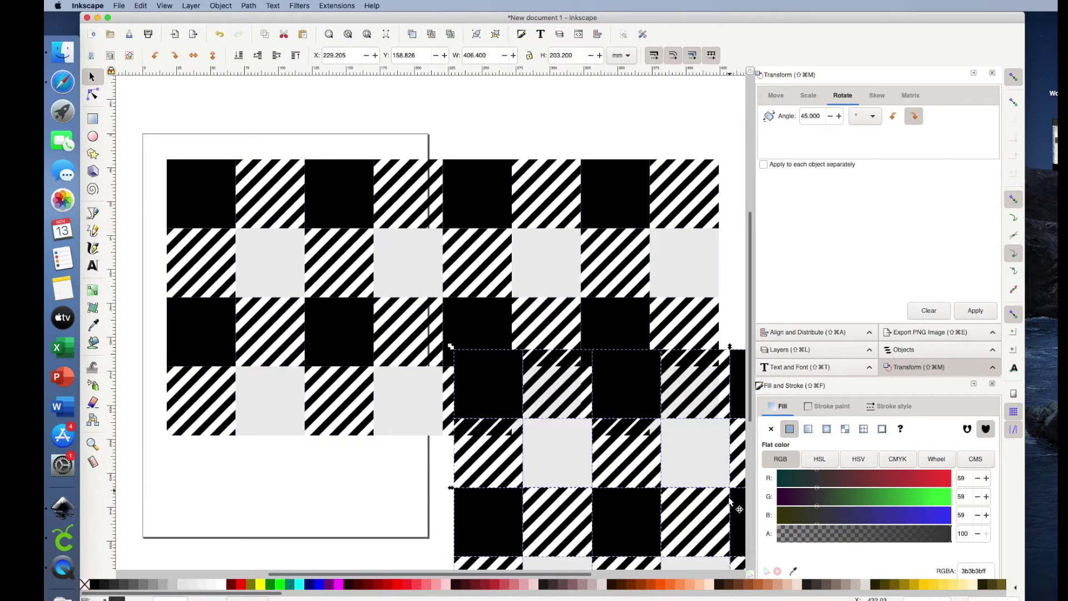
scroll(589, 497, down, 2)
scroll(589, 497, down, 4)
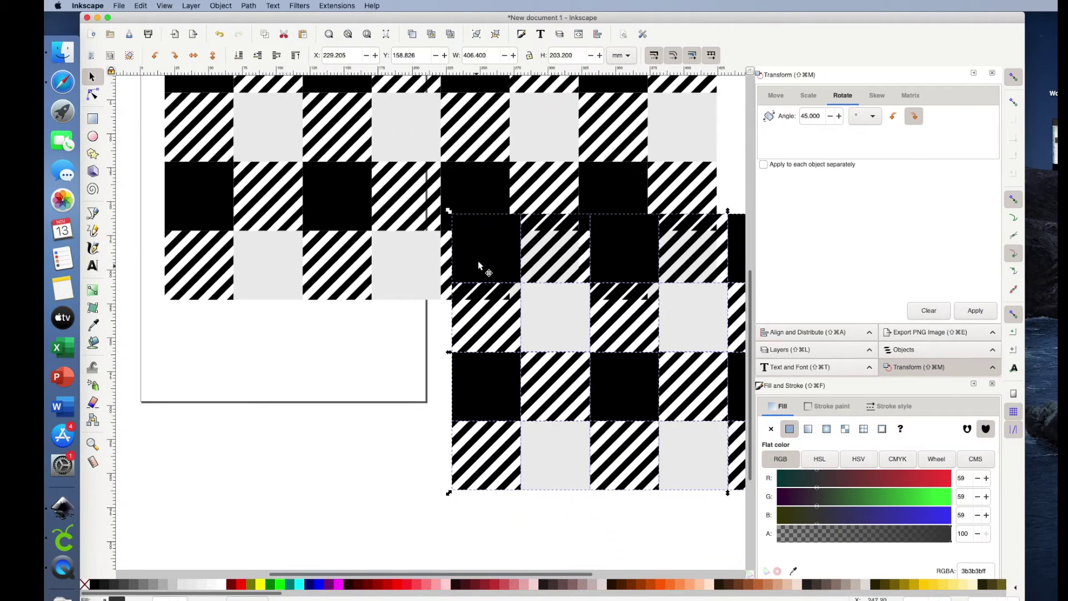
drag(479, 260, 184, 350)
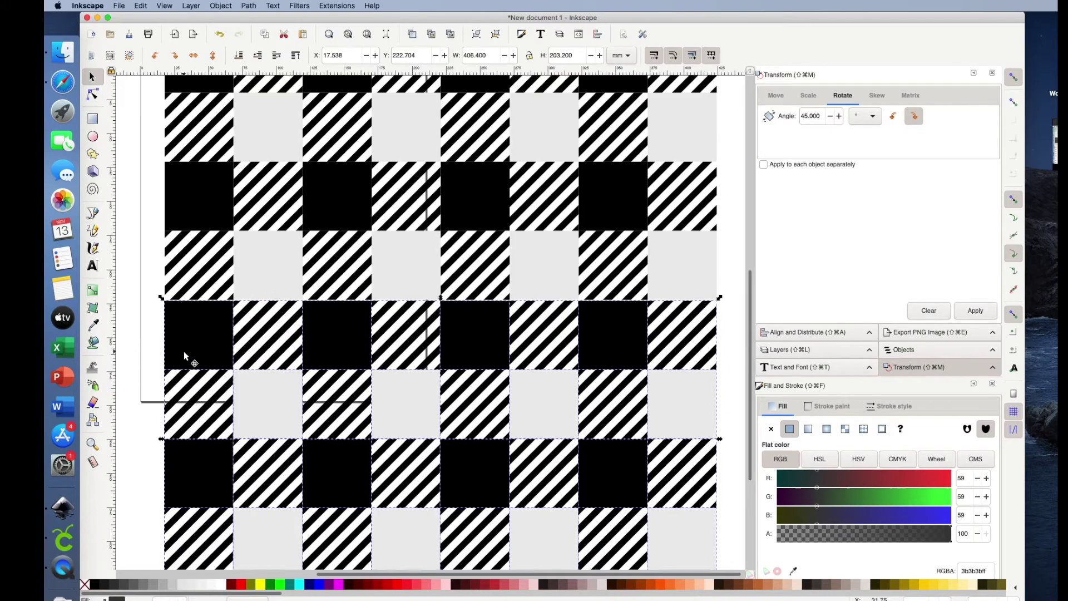
click(135, 410)
Try merging all the plaid squares, including the light grey ones, with Union
scroll(134, 409, up, 2)
scroll(134, 410, up, 2)
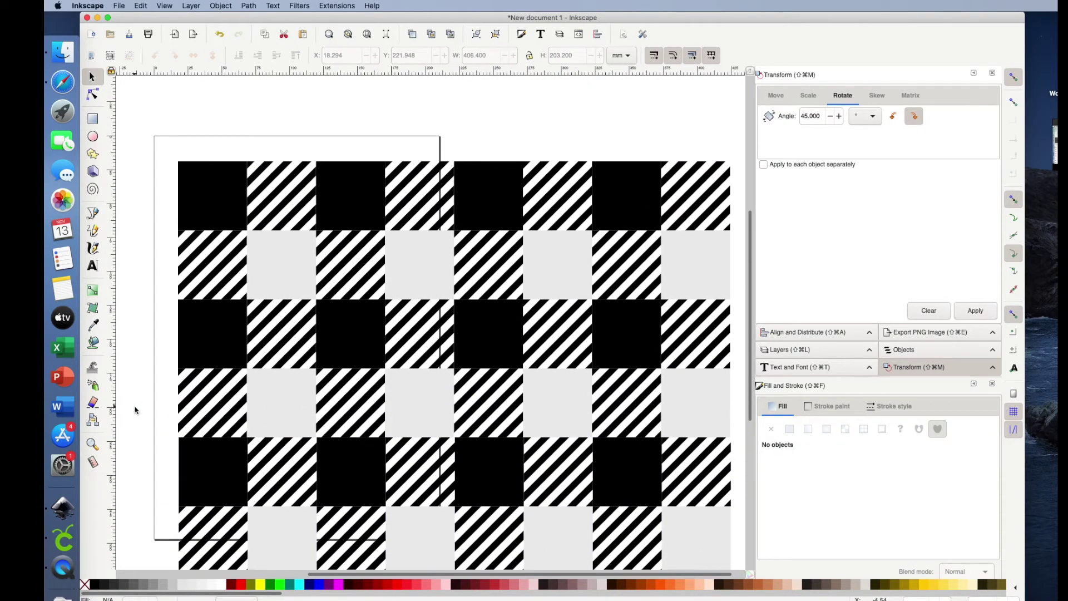
key(minus)
key(minus)
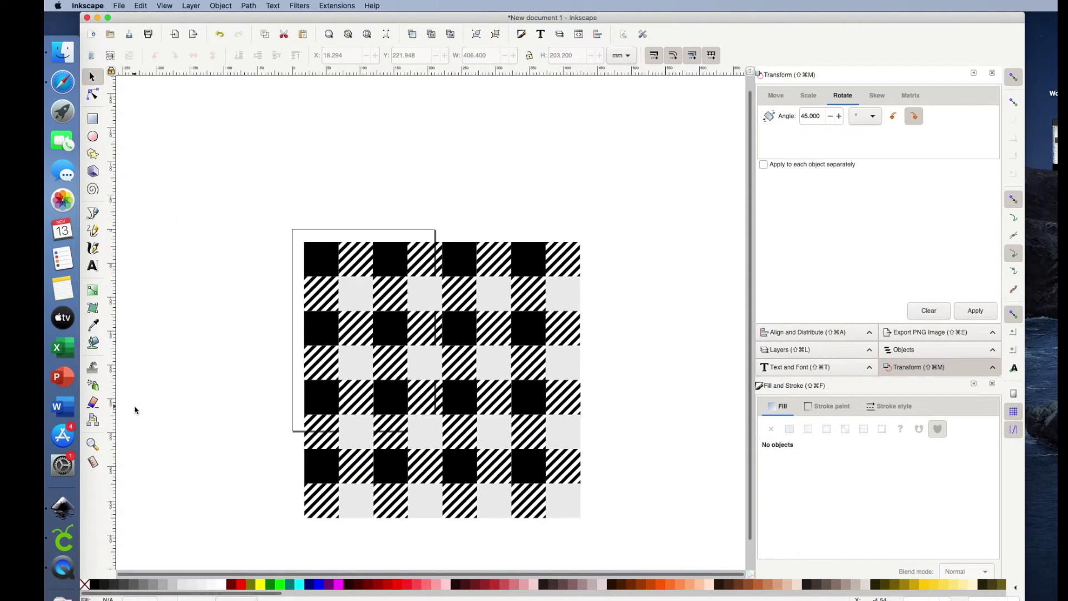
scroll(135, 410, down, 1)
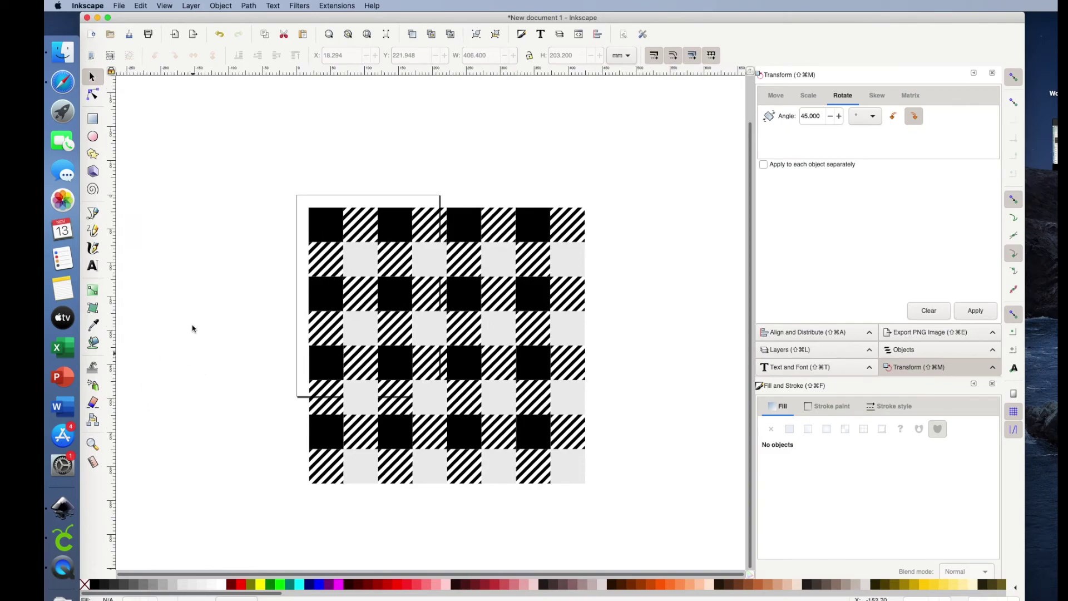
mouse_move(241, 133)
mouse_down()
mouse_move(529, 417)
mouse_move(661, 526)
mouse_up()
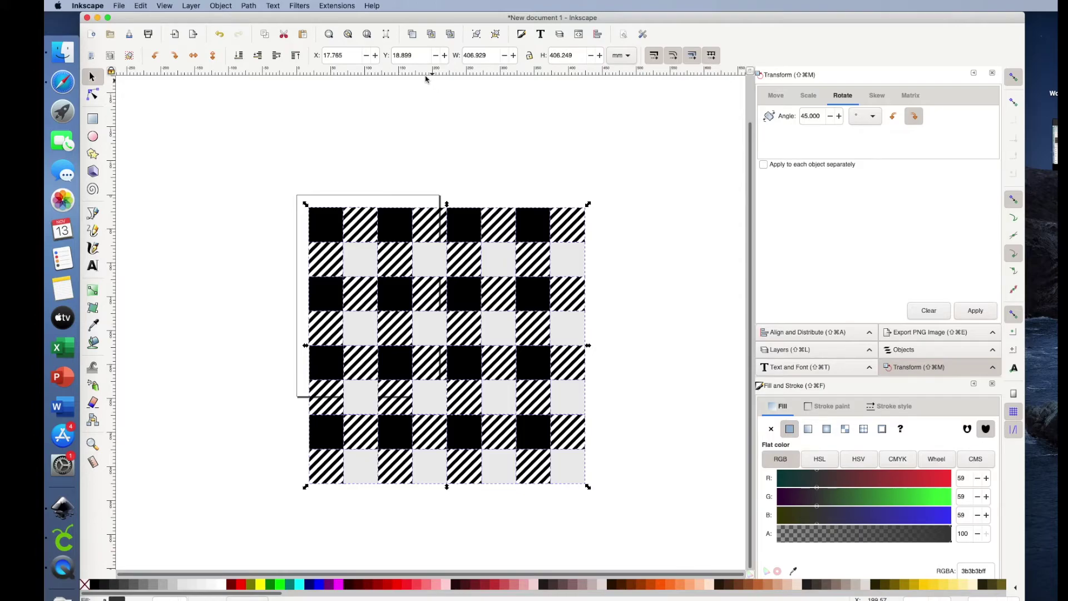
click(249, 6)
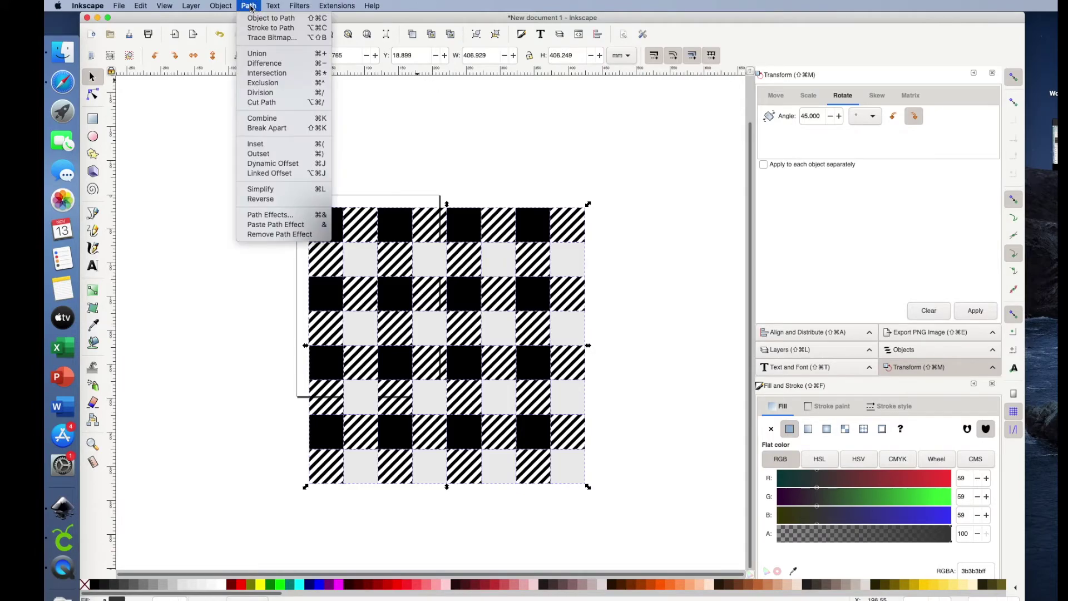
click(258, 56)
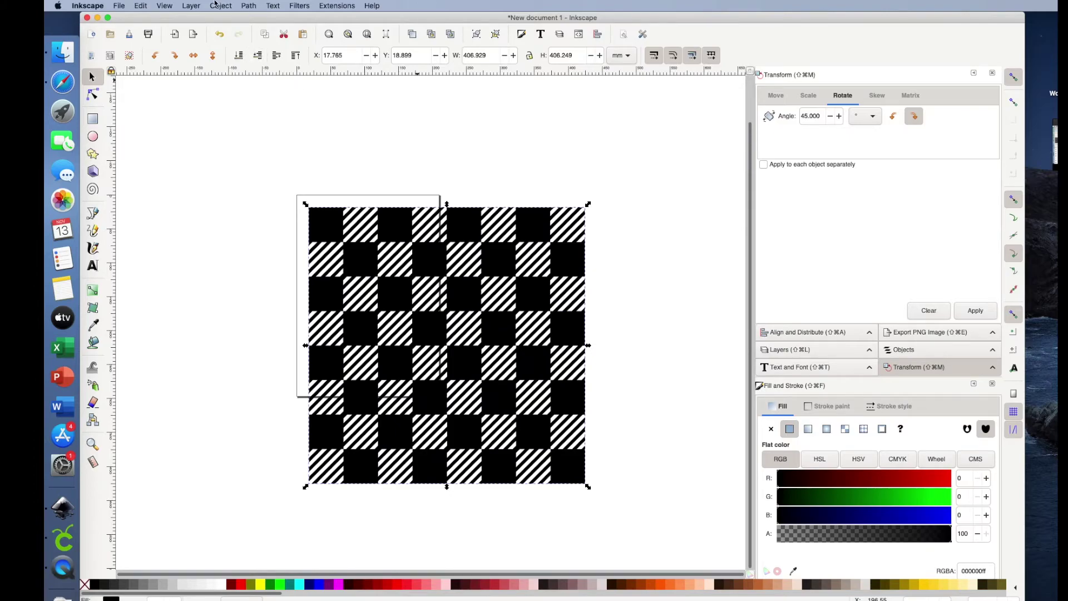
click(221, 35)
click(220, 36)
Select all the light grey squares throughout the plaid and delete them
click(354, 258)
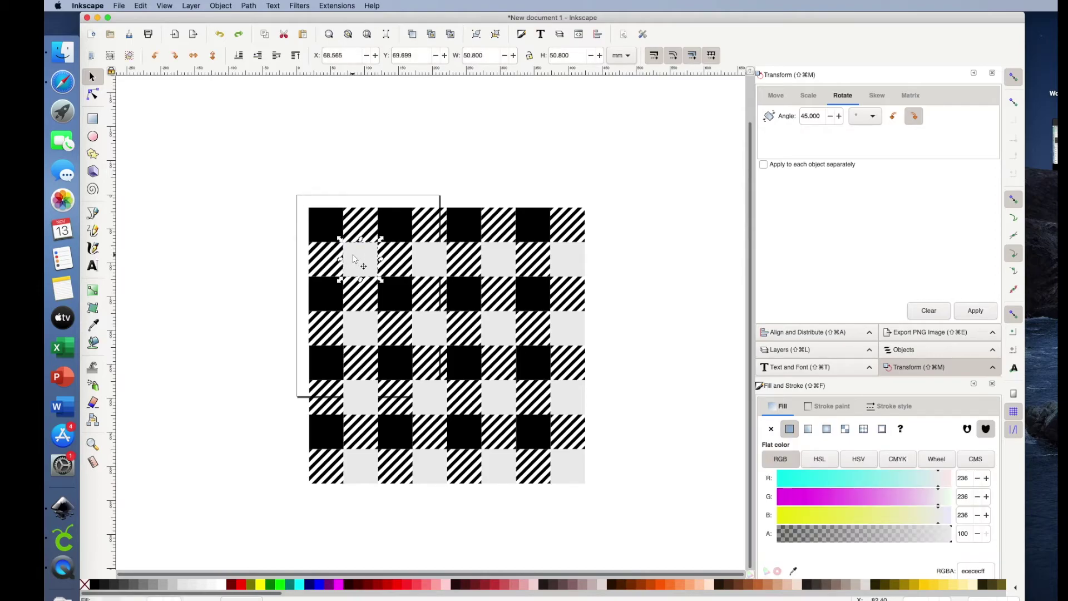
shift+click(428, 257)
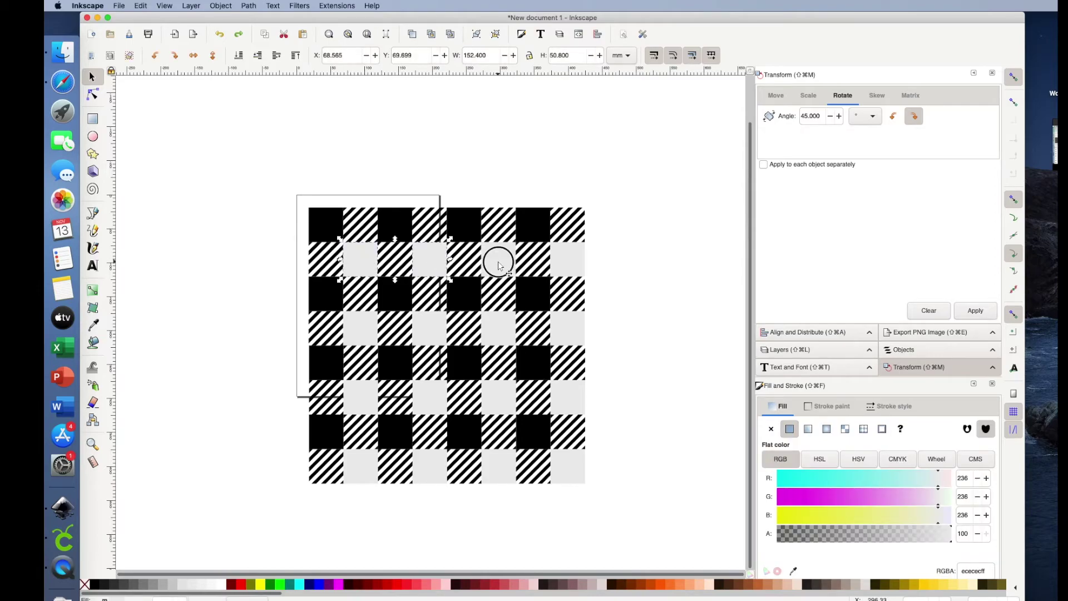
shift+click(566, 258)
shift+click(566, 328)
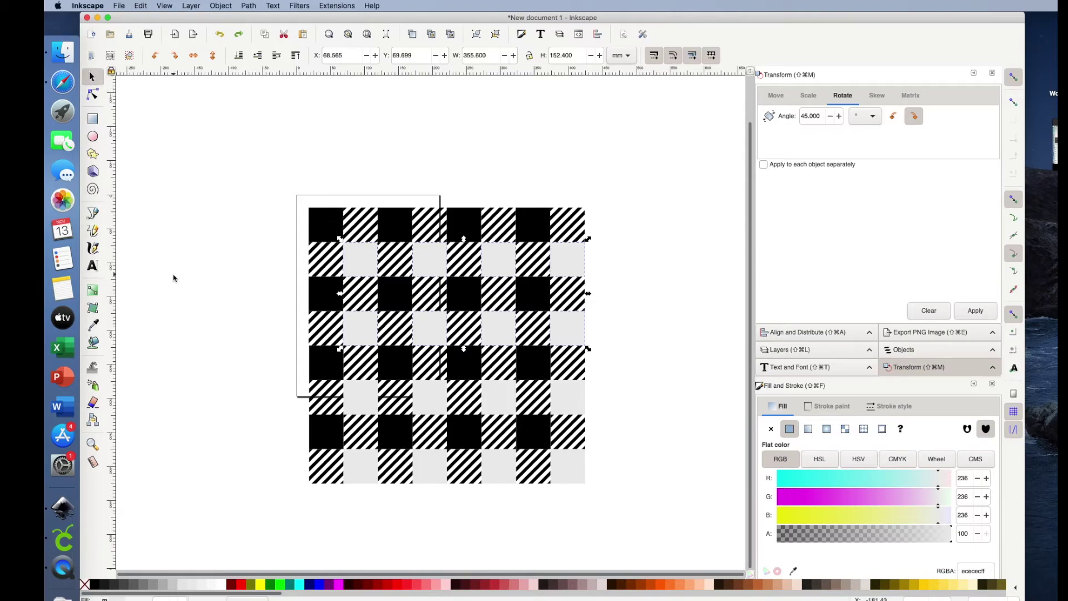
click(367, 396)
click(563, 478)
key(Delete)
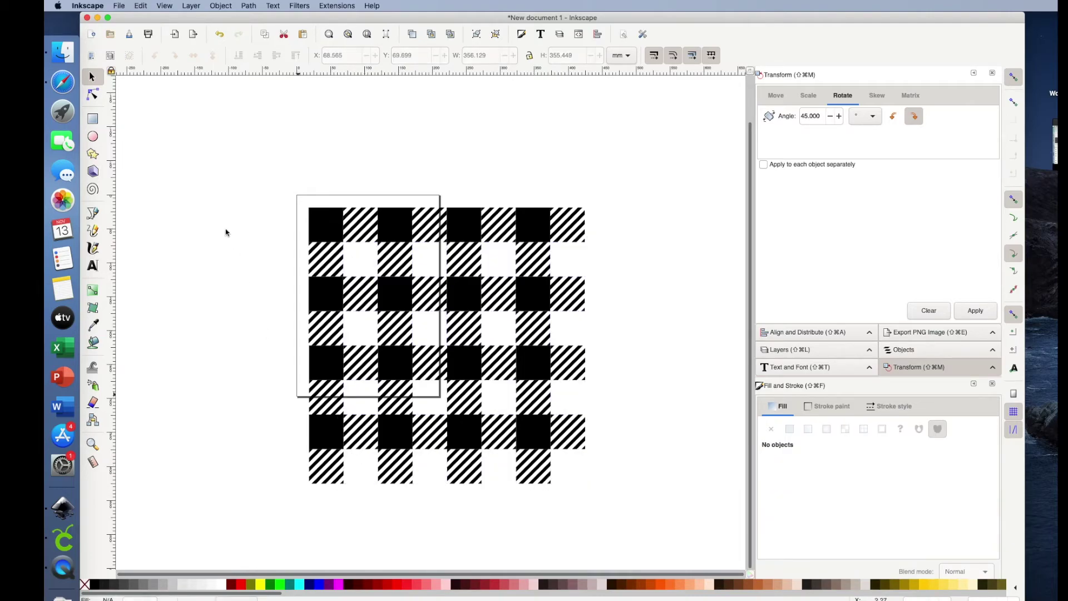
Merge the remaining black and striped squares into one path with Union and move the plaid up and left
mouse_move(201, 160)
mouse_down()
mouse_move(476, 445)
mouse_move(625, 517)
mouse_up()
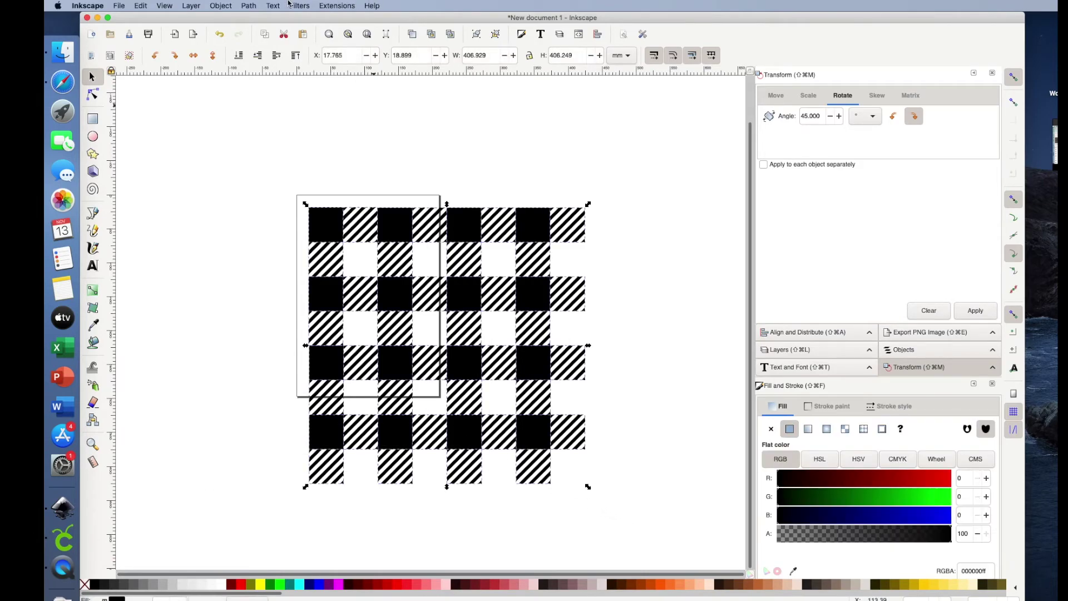
click(250, 8)
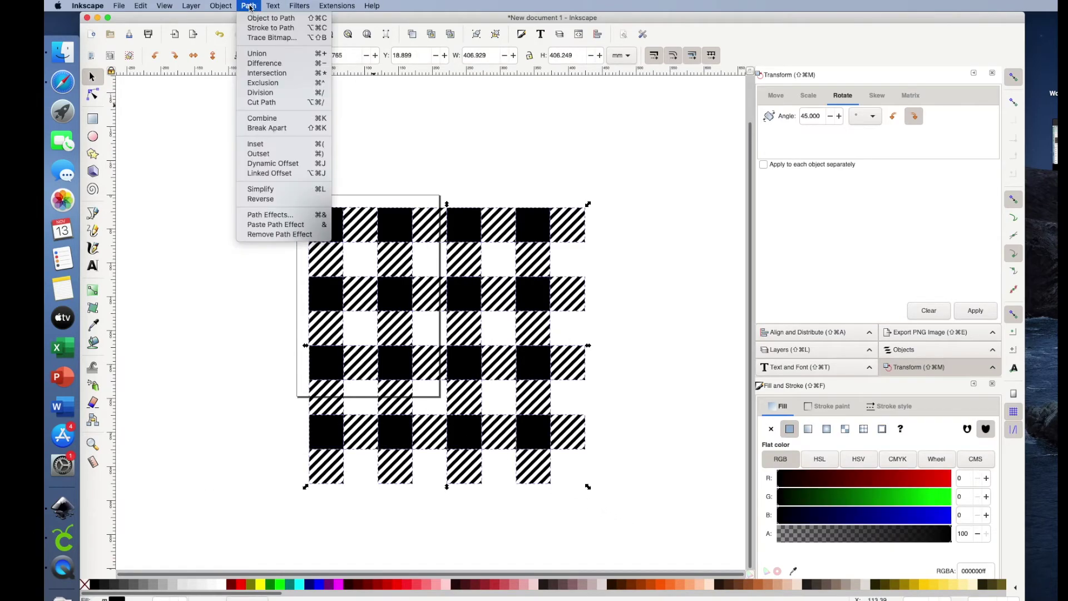
click(255, 54)
drag(526, 234, 479, 185)
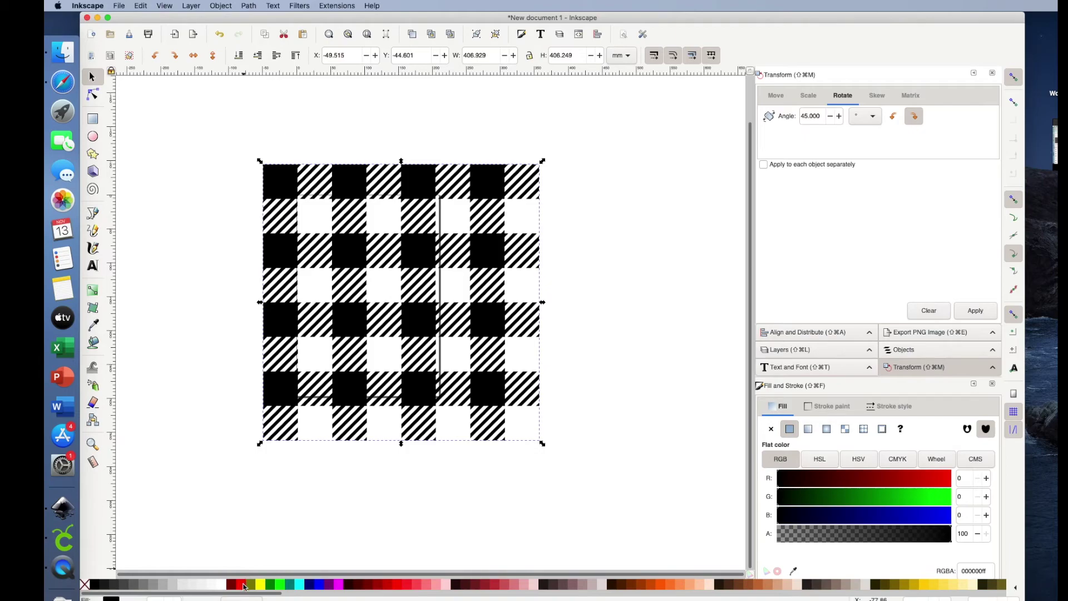
Draw a rectangle about 522 by 513 mm covering the whole plaid and fill it with red ff0000
click(93, 119)
drag(240, 139, 594, 489)
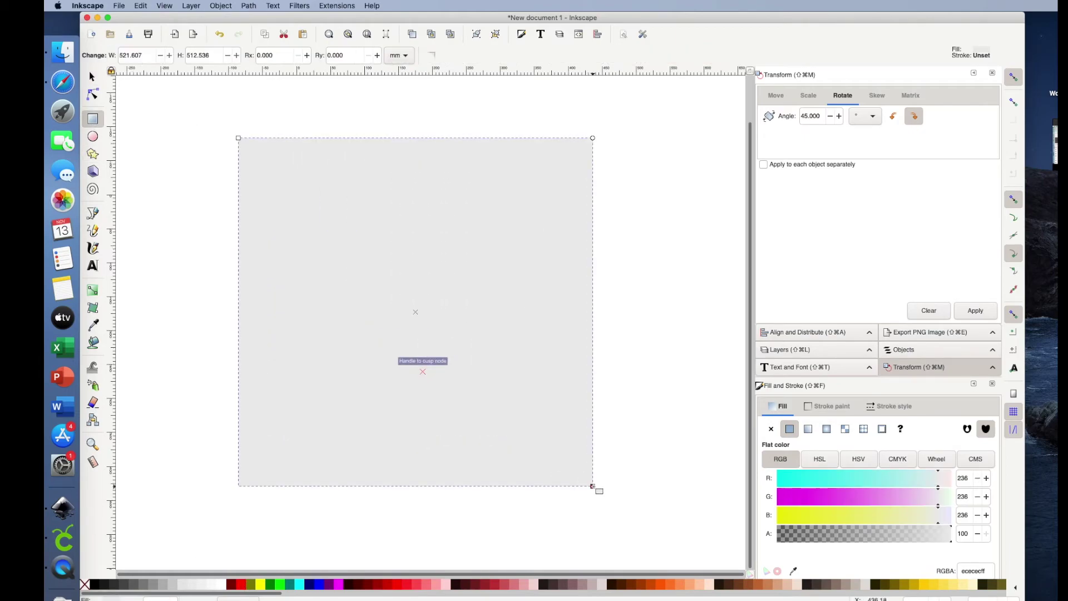
click(242, 585)
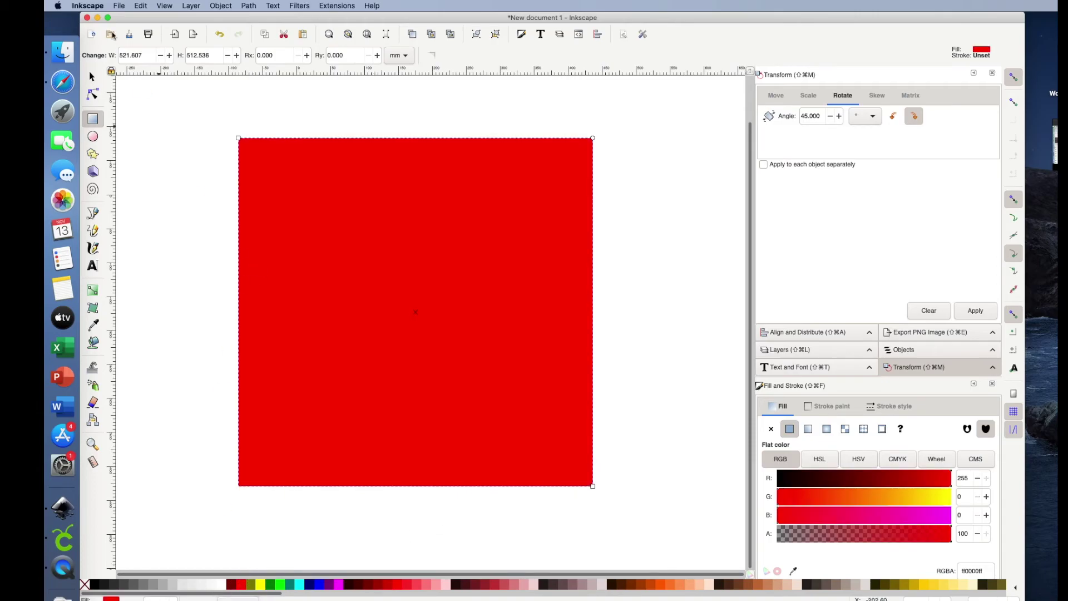
Lower the red rectangle behind the plaid and change its fill to yellow ffcc00
click(92, 78)
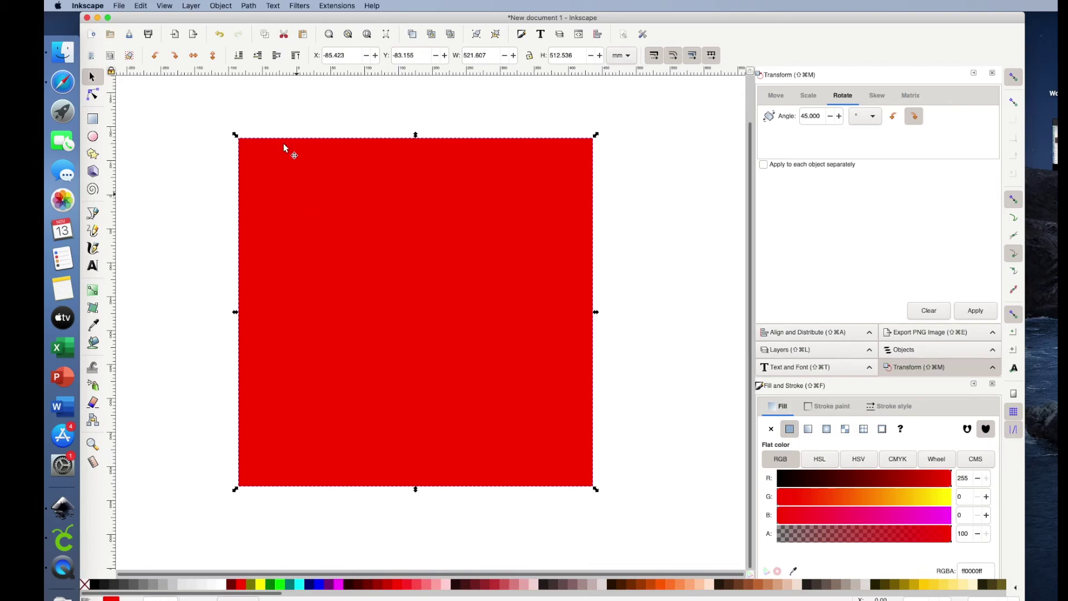
click(220, 6)
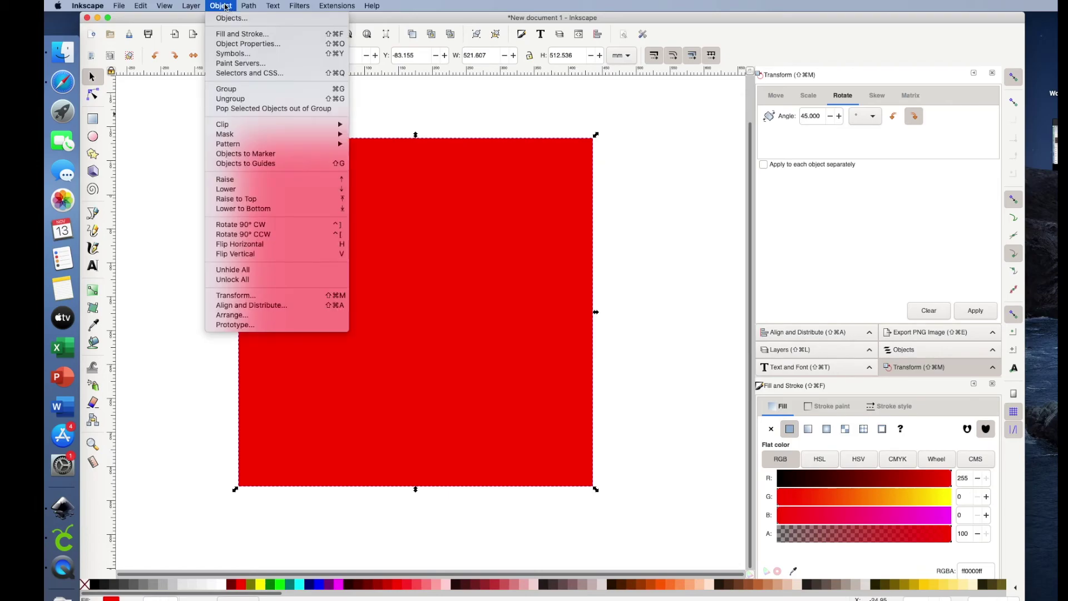
click(241, 191)
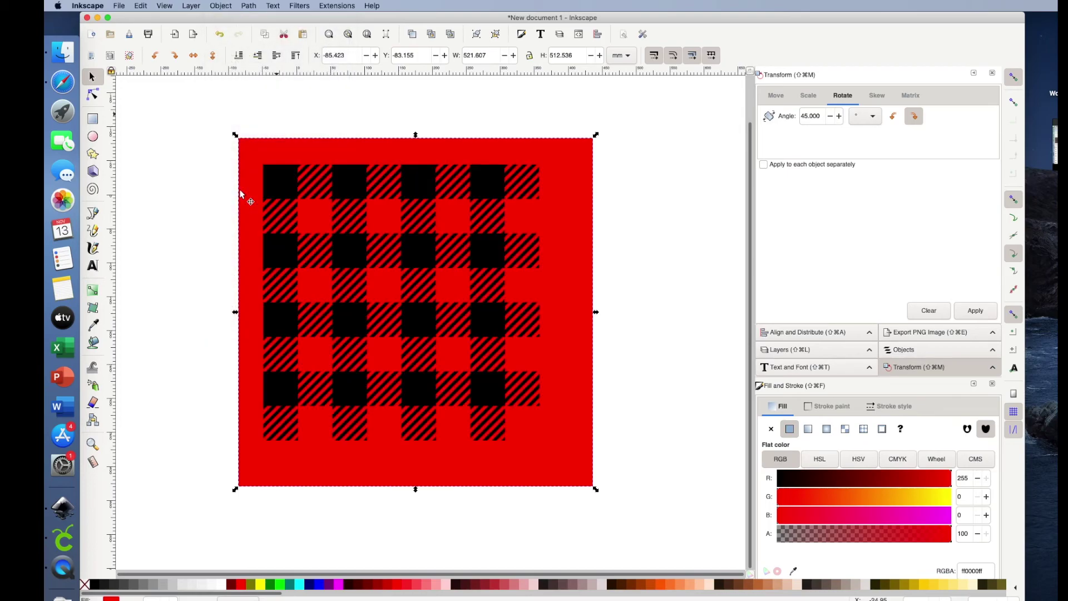
click(172, 306)
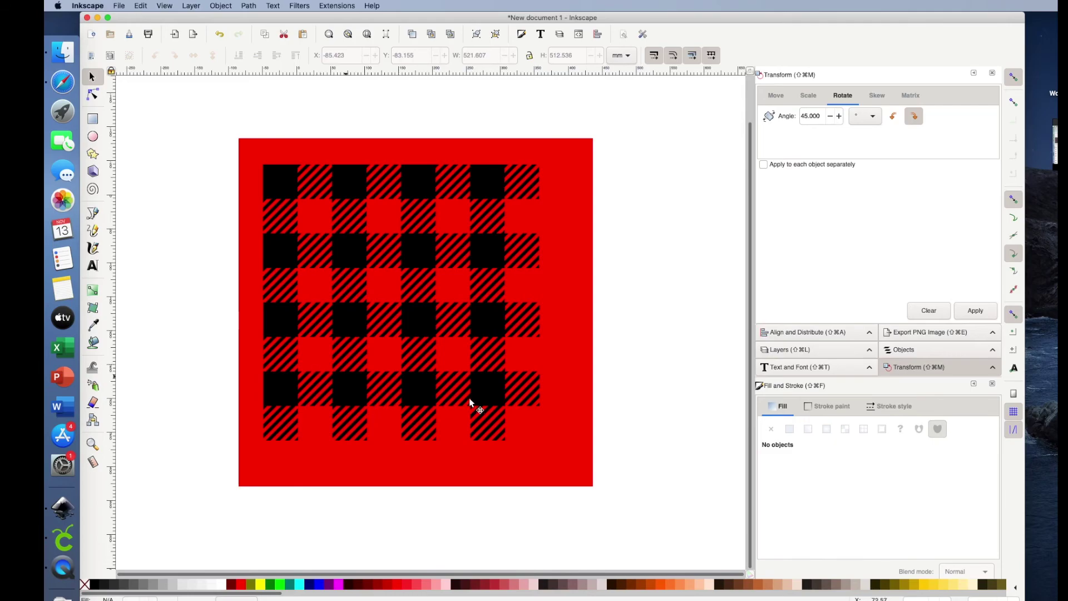
click(543, 447)
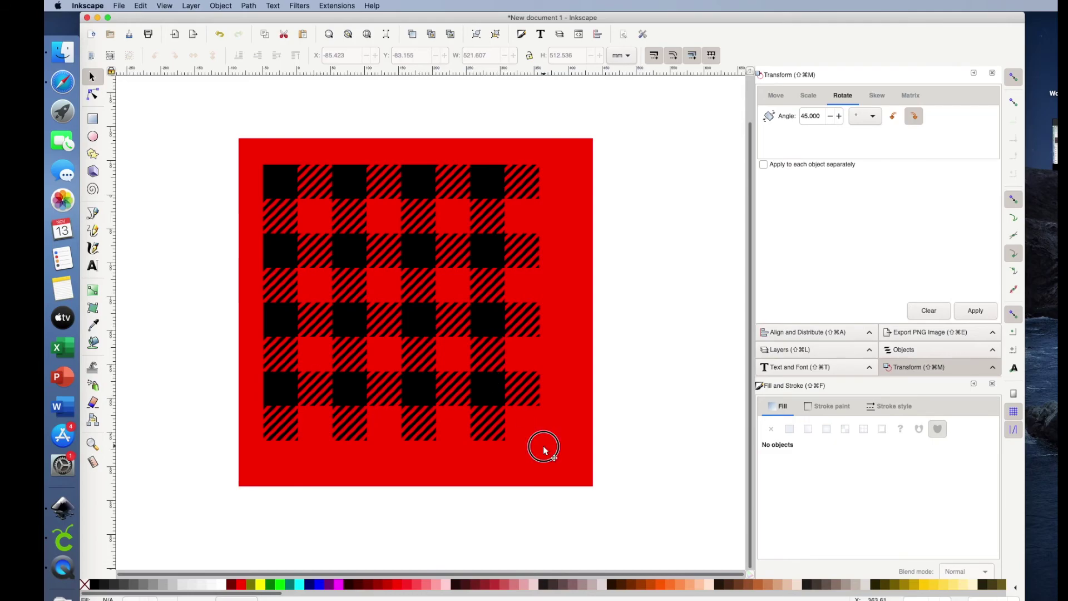
click(926, 584)
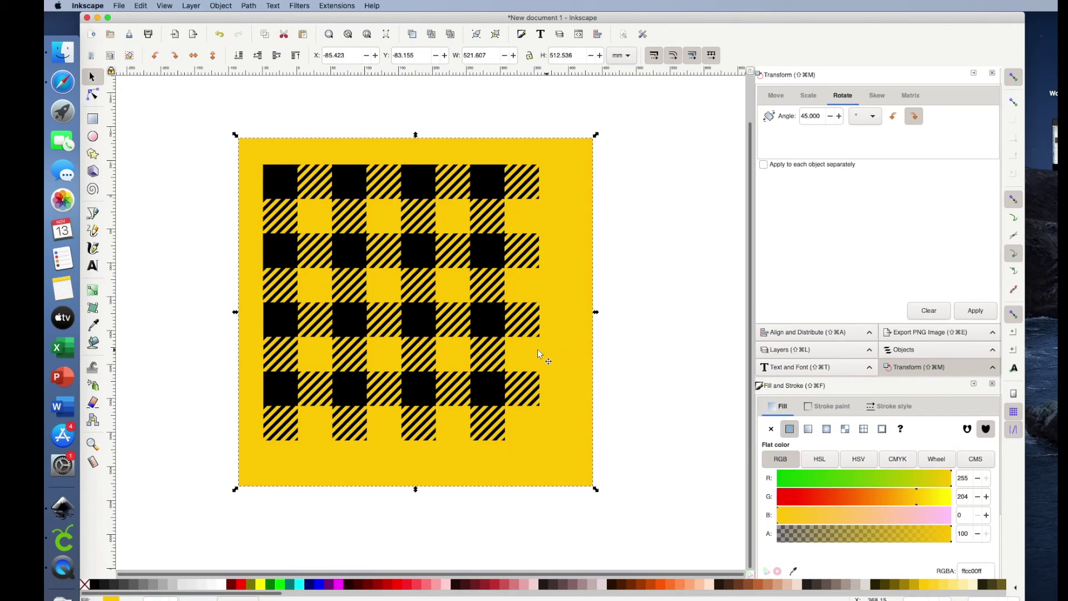
Try plaid fills 504416, purple 800080 and maroon 800000, and move the plaid about 20 mm right and 9 mm down
click(492, 318)
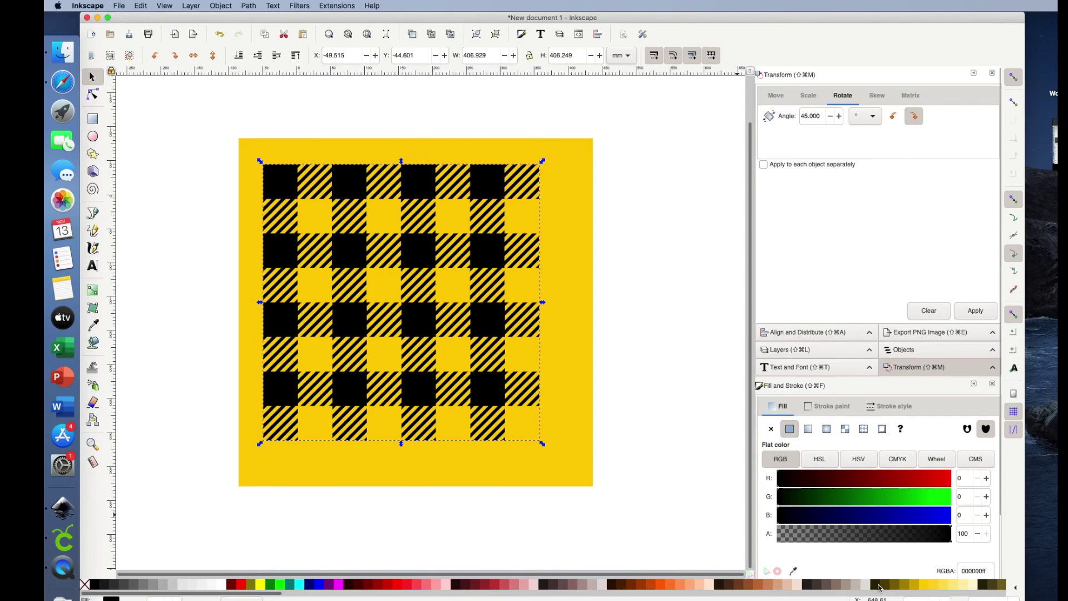
click(996, 585)
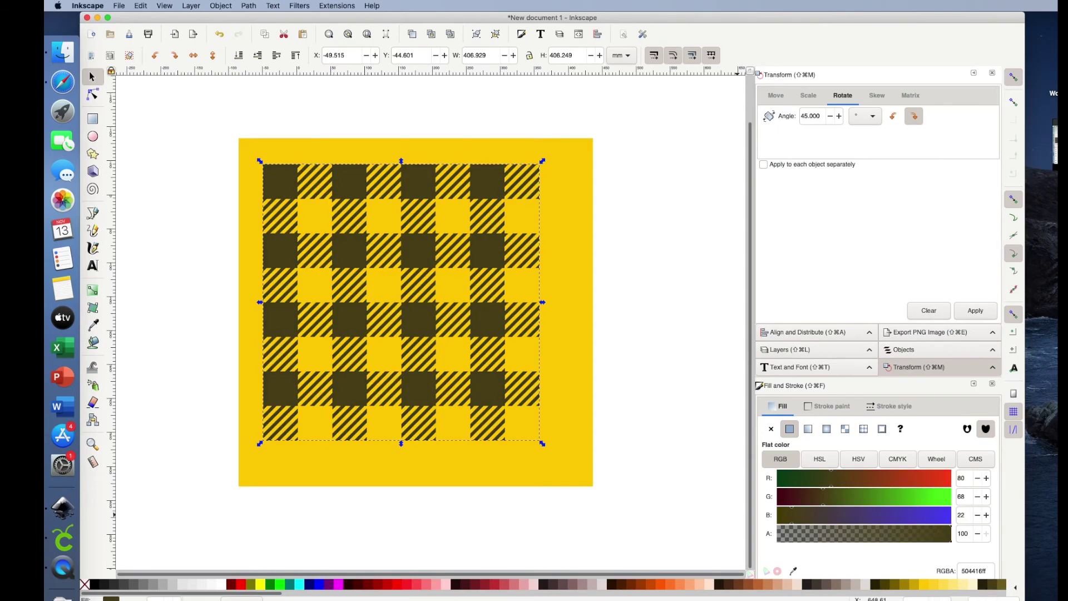
click(329, 585)
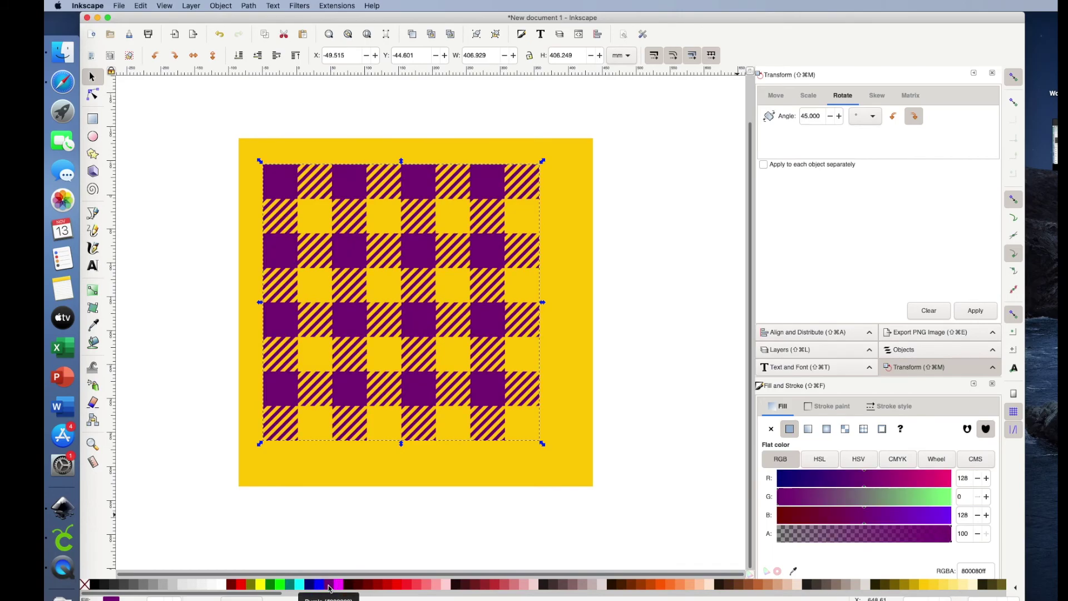
click(369, 585)
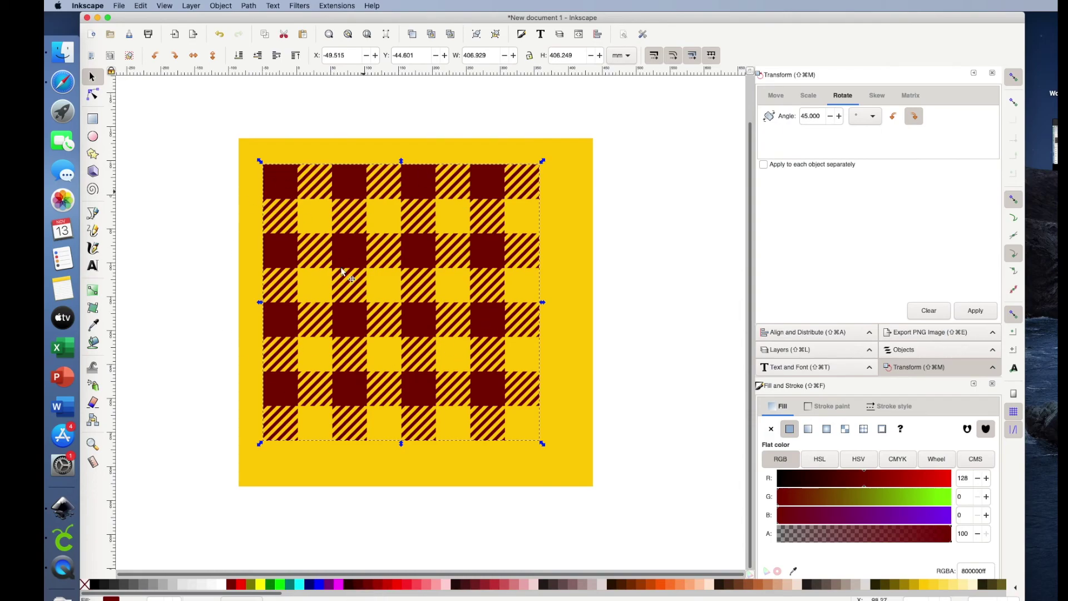
drag(421, 256, 436, 258)
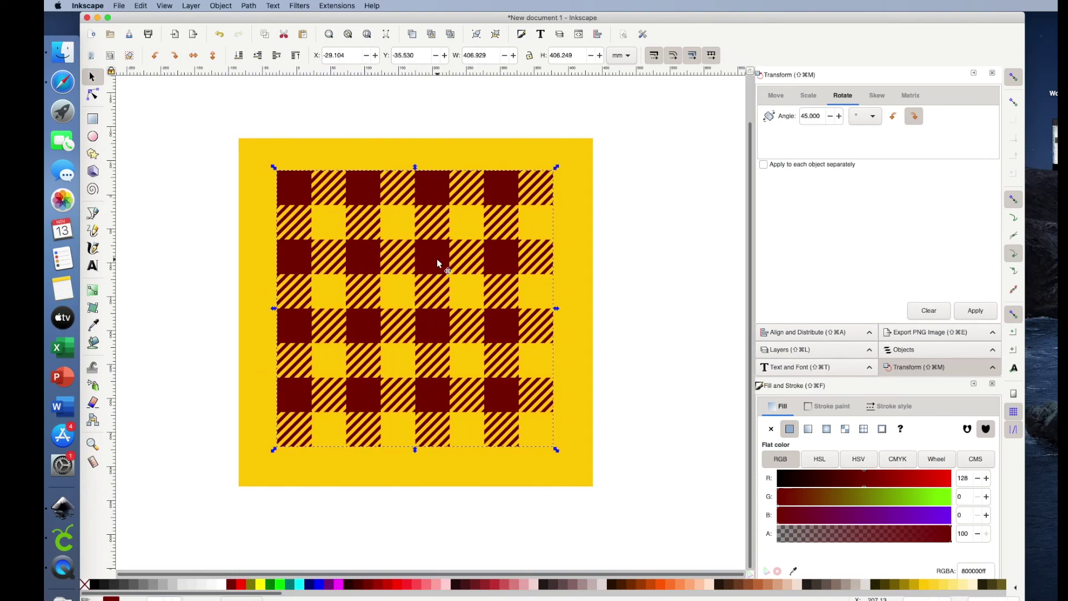
Delete the yellow background rectangle and fill the plaid path with black 000000
click(327, 474)
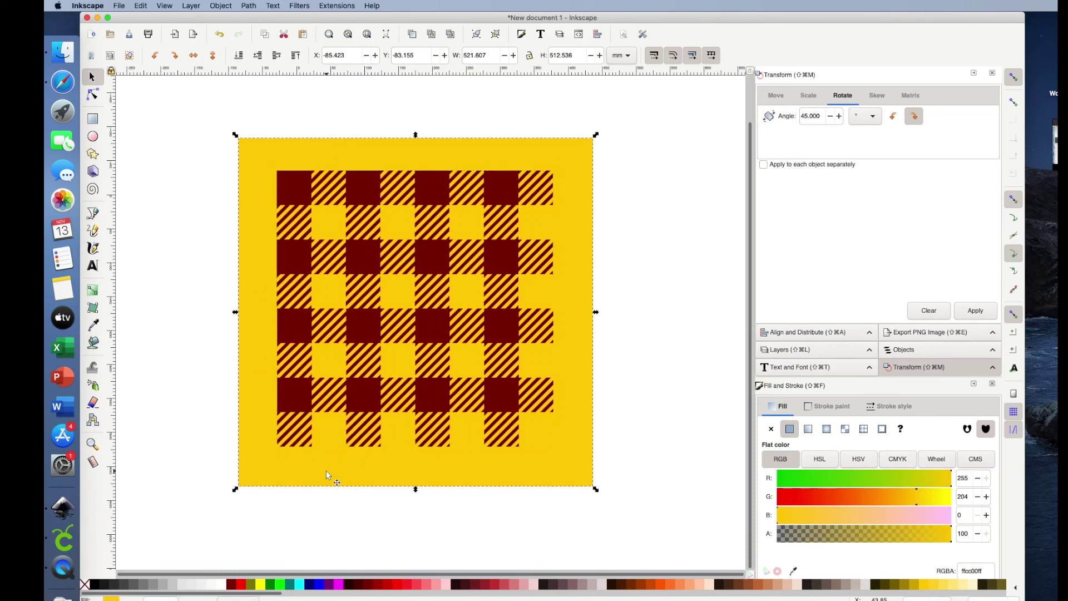
key(Delete)
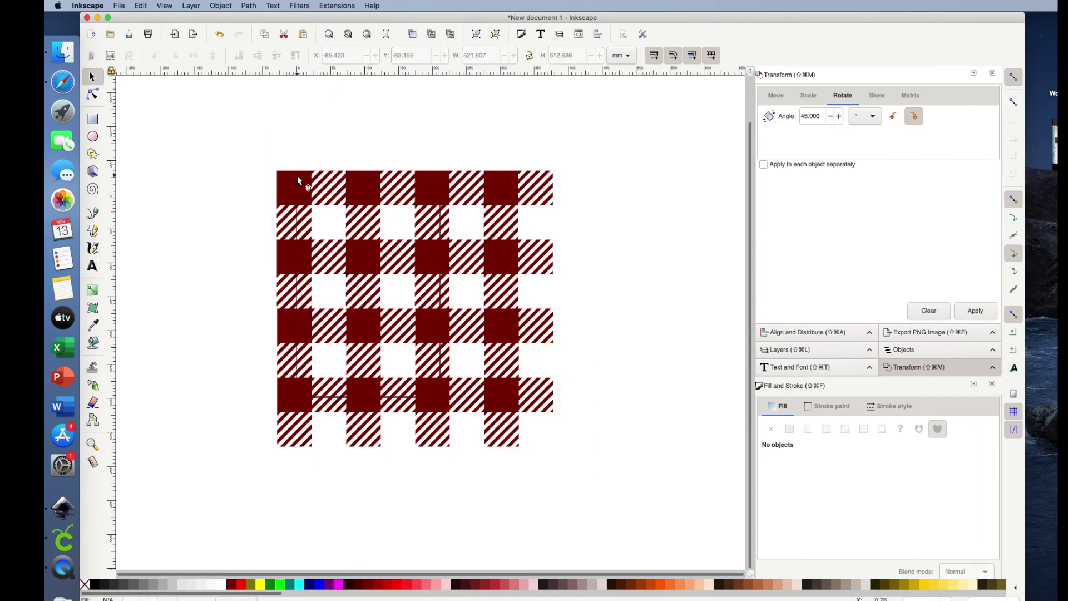
click(285, 177)
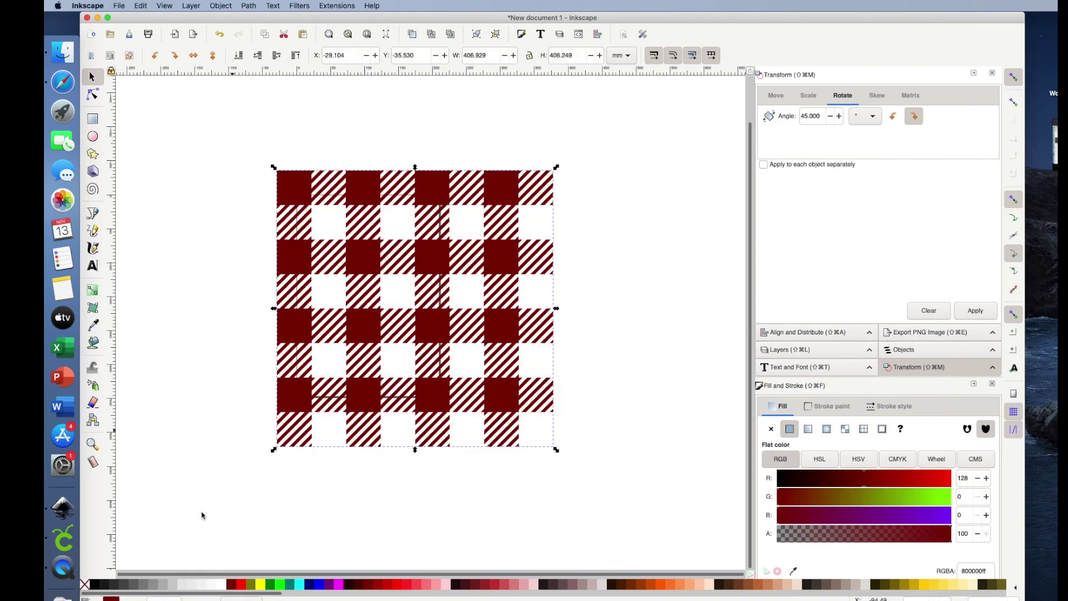
click(98, 587)
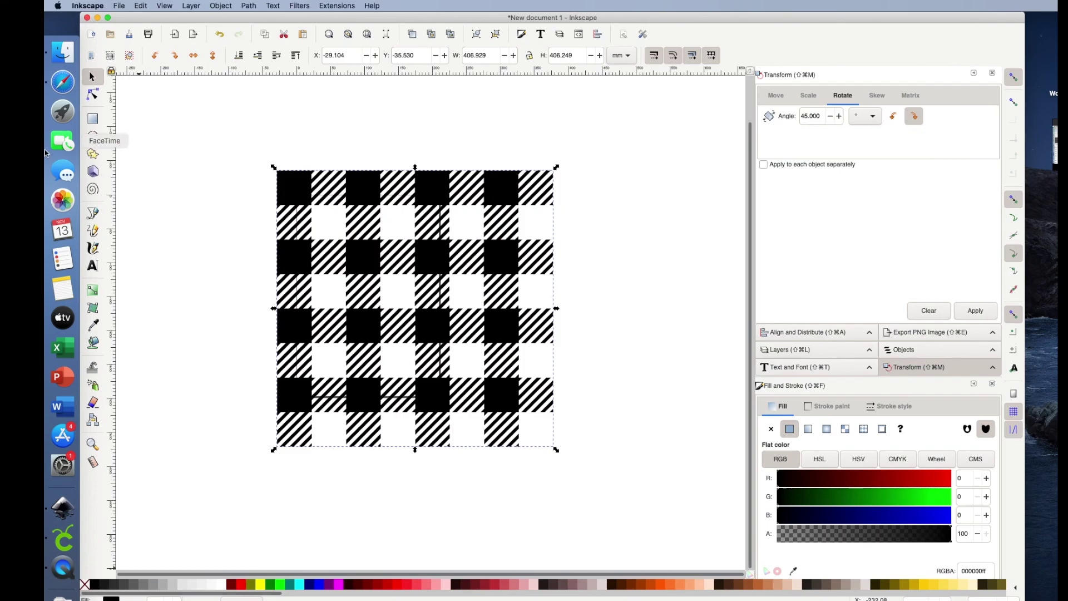